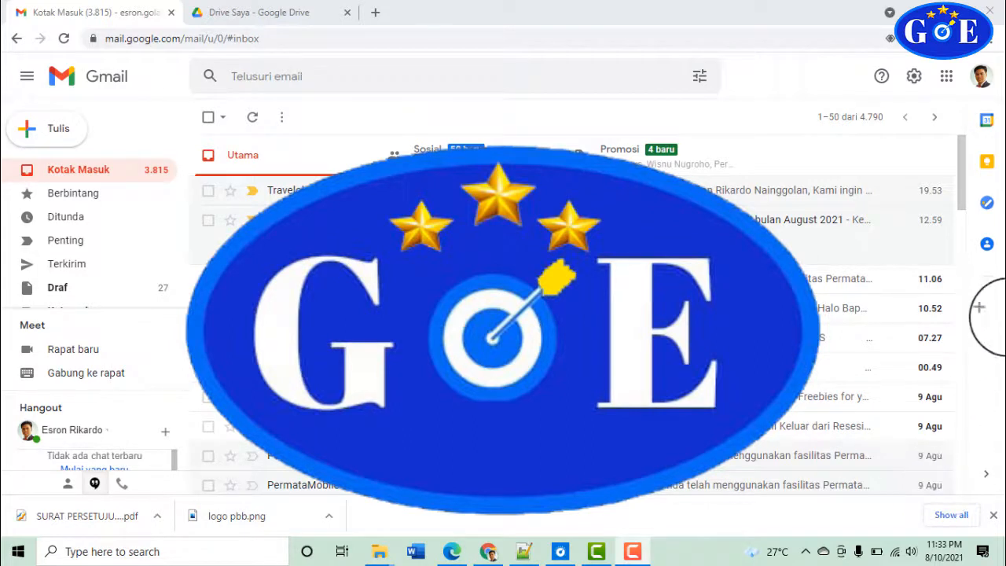
Bring the contoh file folder forward and point out Contoh 1, Contoh 2, Contoh 3 and Contoh 4
{"action": "mouse_move", "coordinate": [875, 239]}
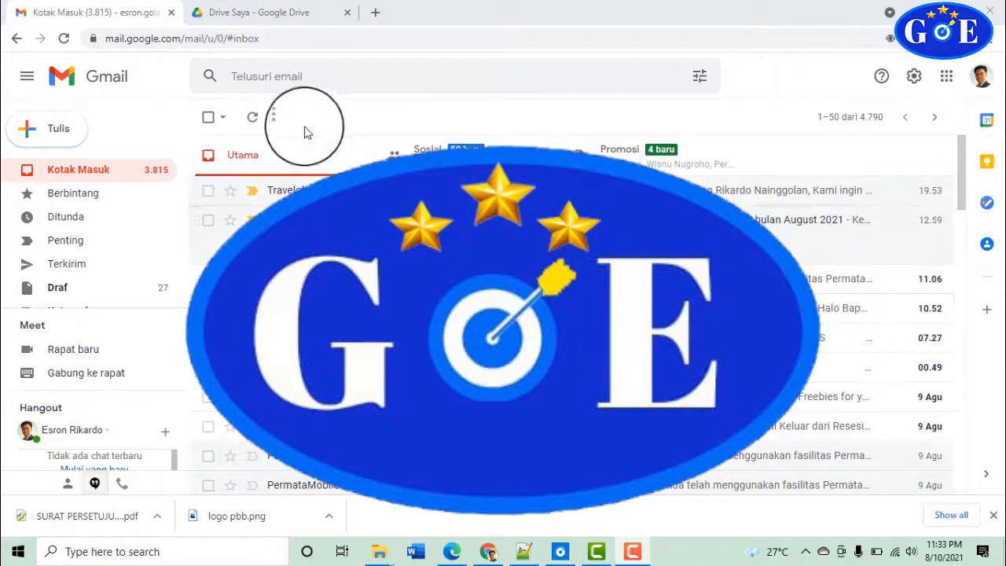
{"action": "mouse_move", "coordinate": [375, 555]}
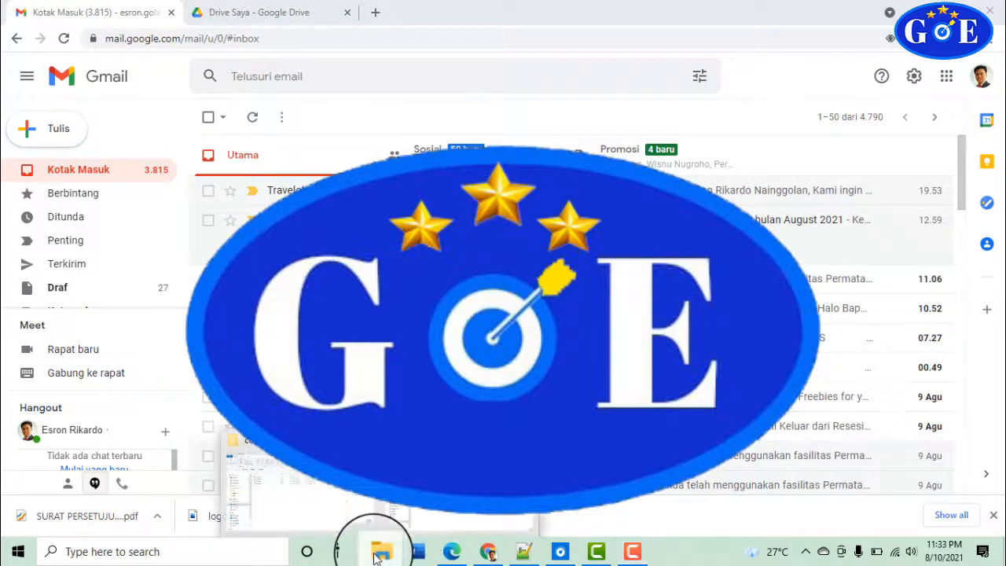
{"action": "left_click", "coordinate": [350, 514]}
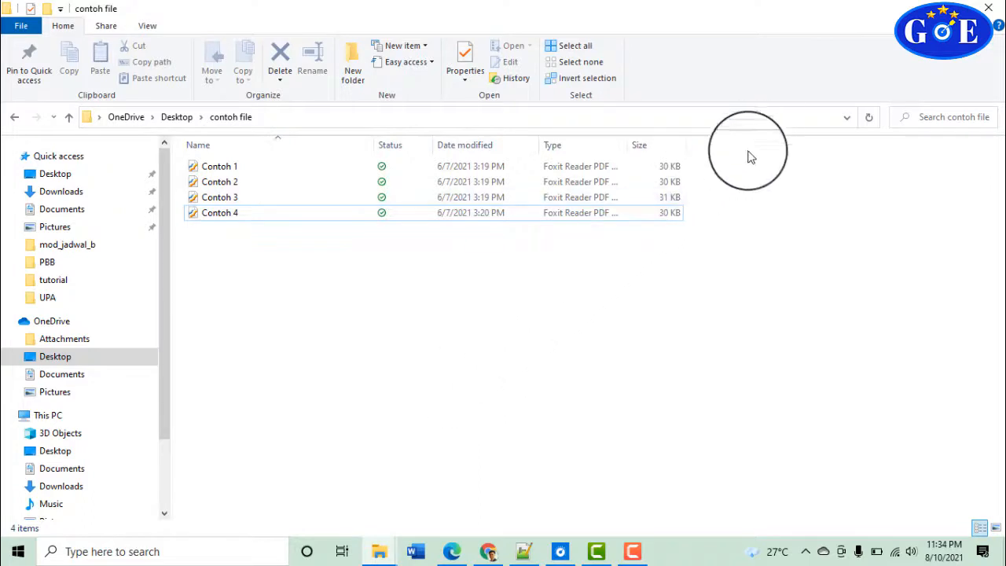
{"action": "left_click", "coordinate": [220, 166]}
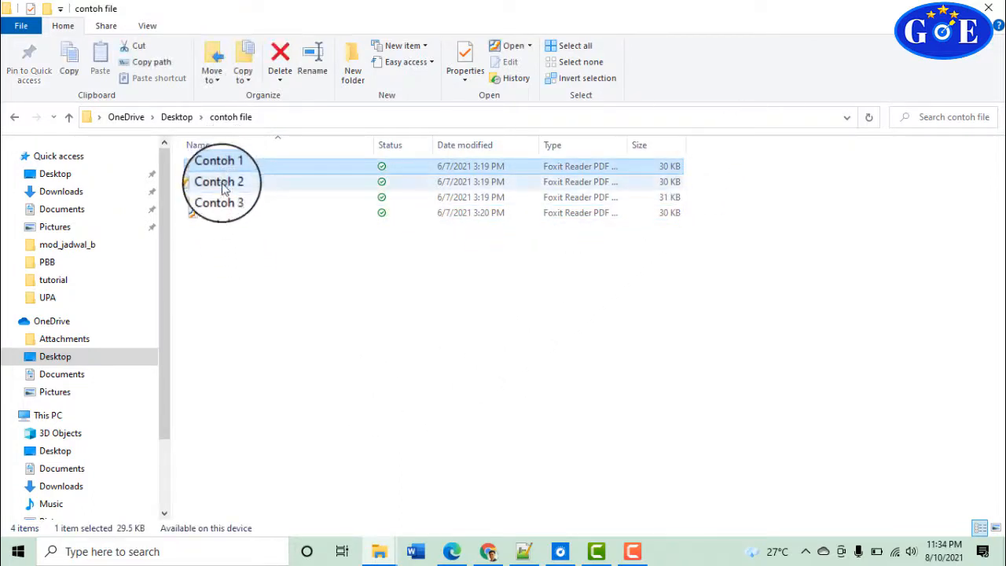
{"action": "left_click", "coordinate": [220, 182]}
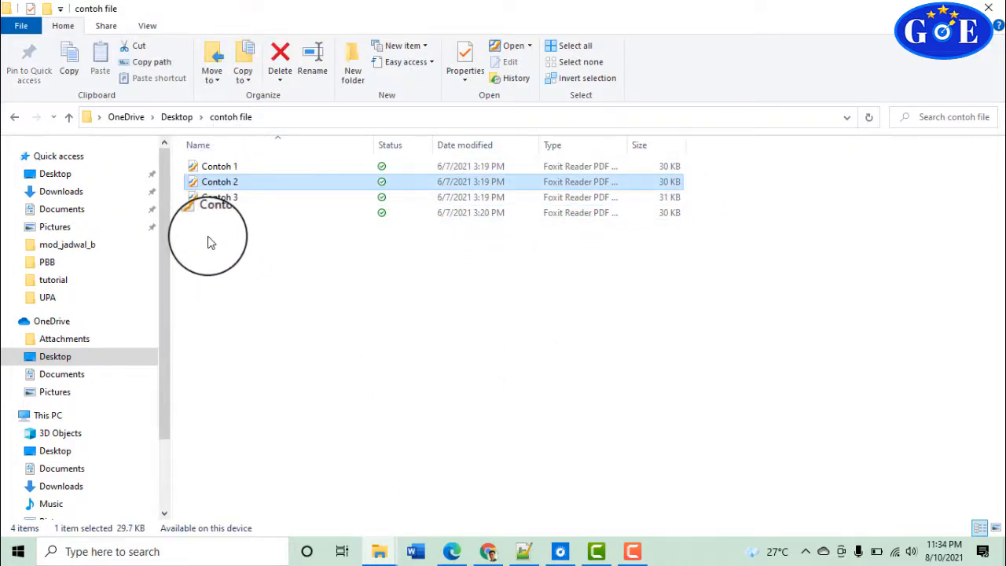
{"action": "left_click", "coordinate": [220, 197]}
{"action": "left_click", "coordinate": [225, 213]}
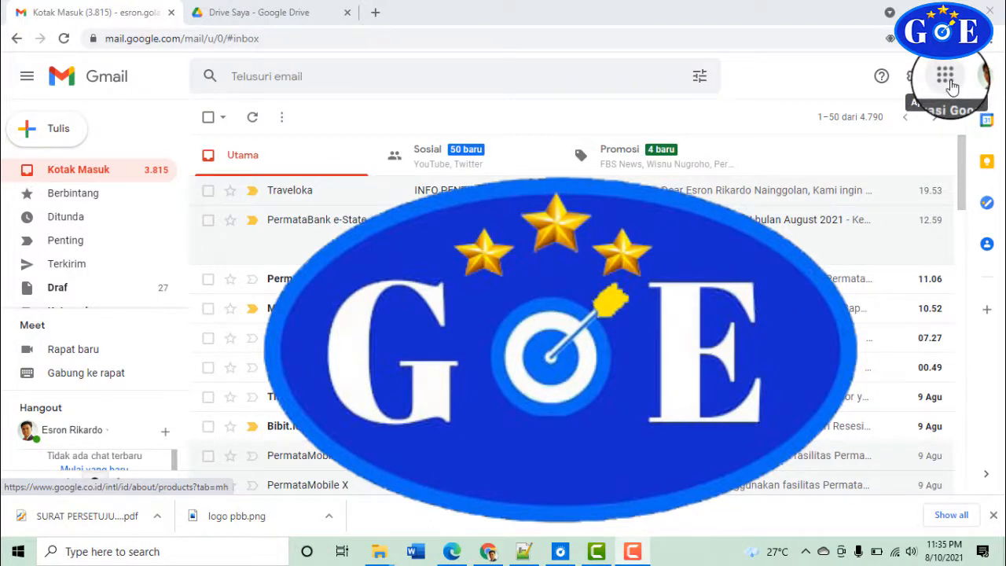
Launch Google Drive in a new tab from Gmail's Google apps menu
{"action": "left_click", "coordinate": [945, 77]}
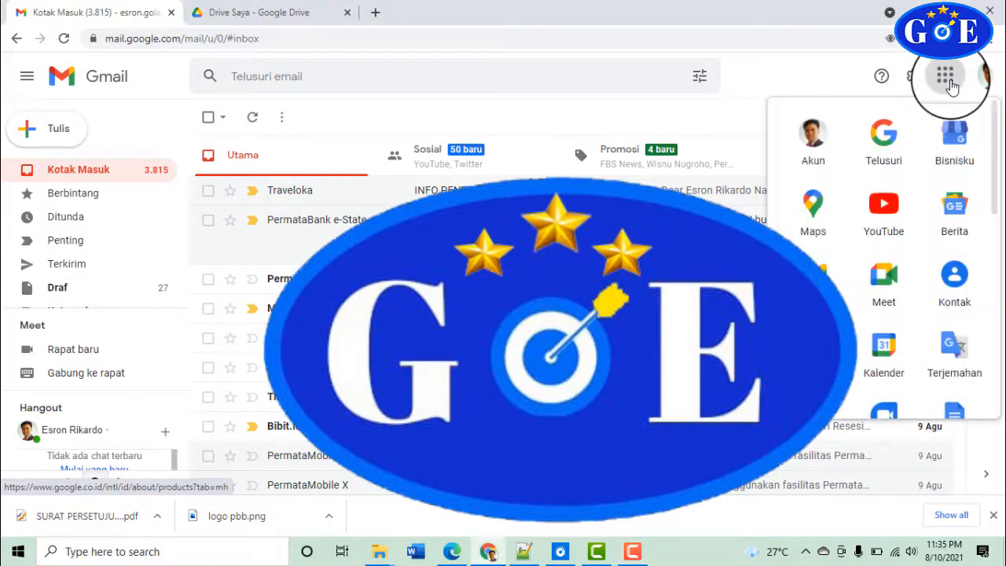
{"action": "scroll", "coordinate": [833, 322], "scroll_direction": "down", "scroll_amount": 3}
{"action": "scroll", "coordinate": [837, 326], "scroll_direction": "down", "scroll_amount": 4}
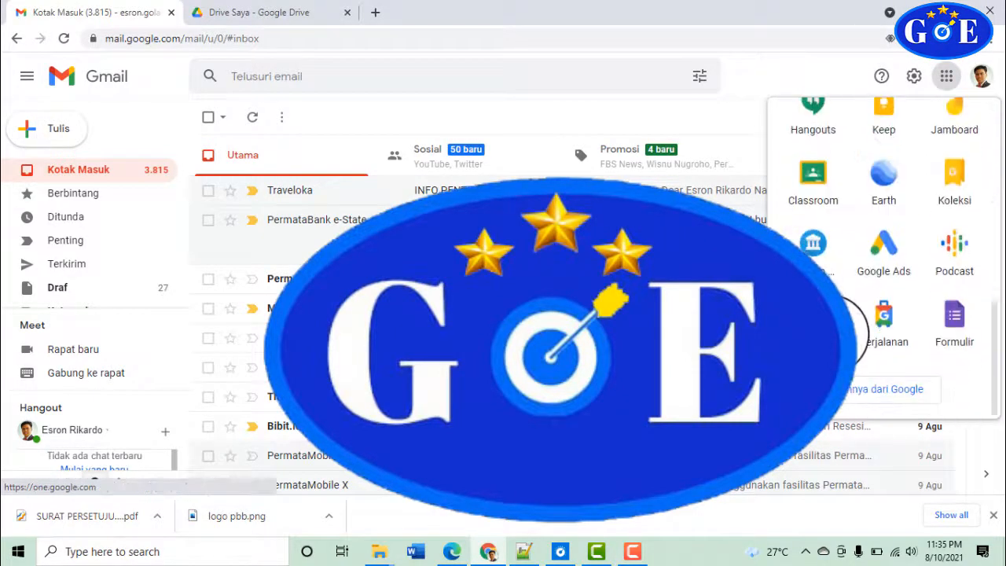
{"action": "scroll", "coordinate": [837, 327], "scroll_direction": "up", "scroll_amount": 8}
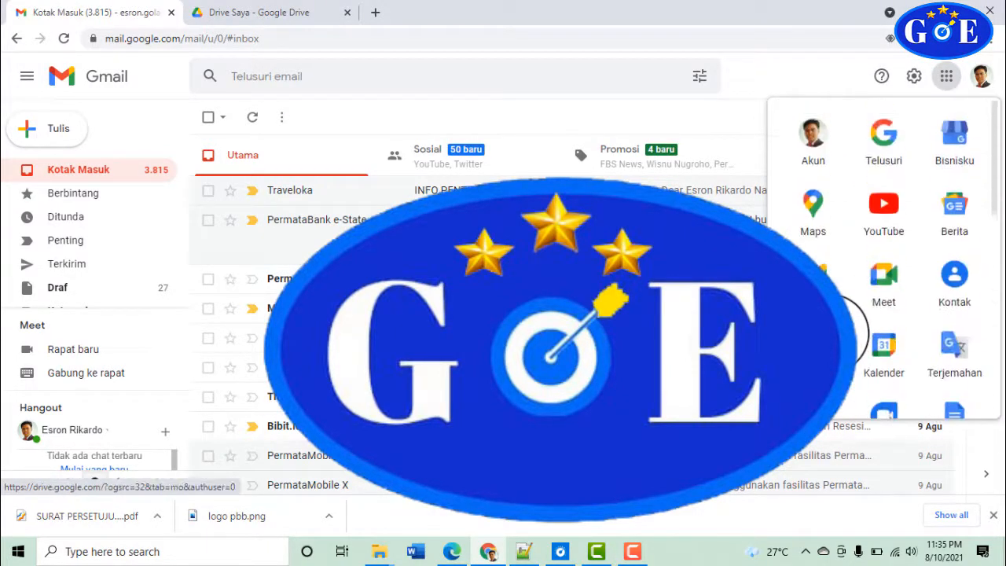
{"action": "scroll", "coordinate": [830, 325], "scroll_direction": "down", "scroll_amount": 2}
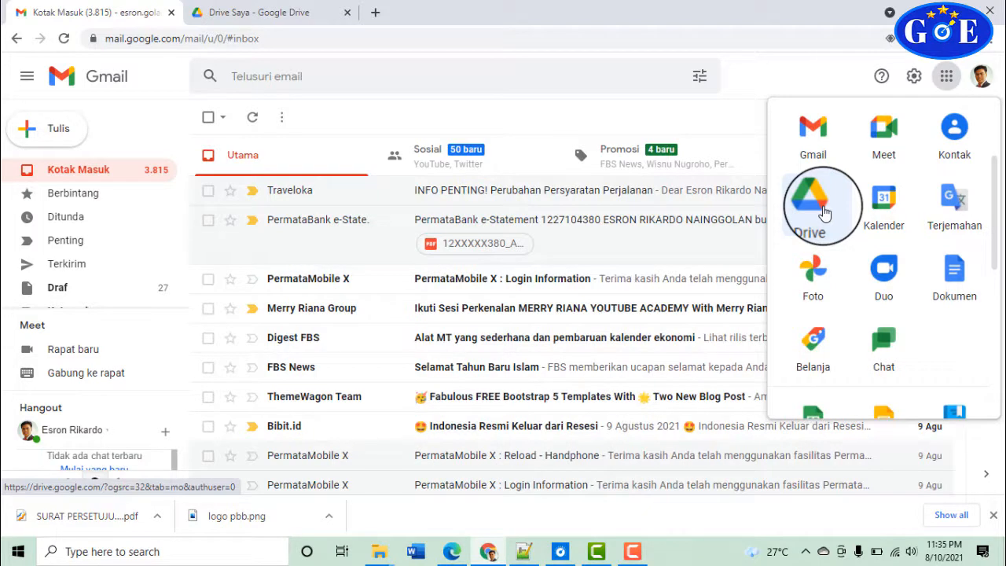
{"action": "left_click", "coordinate": [813, 201]}
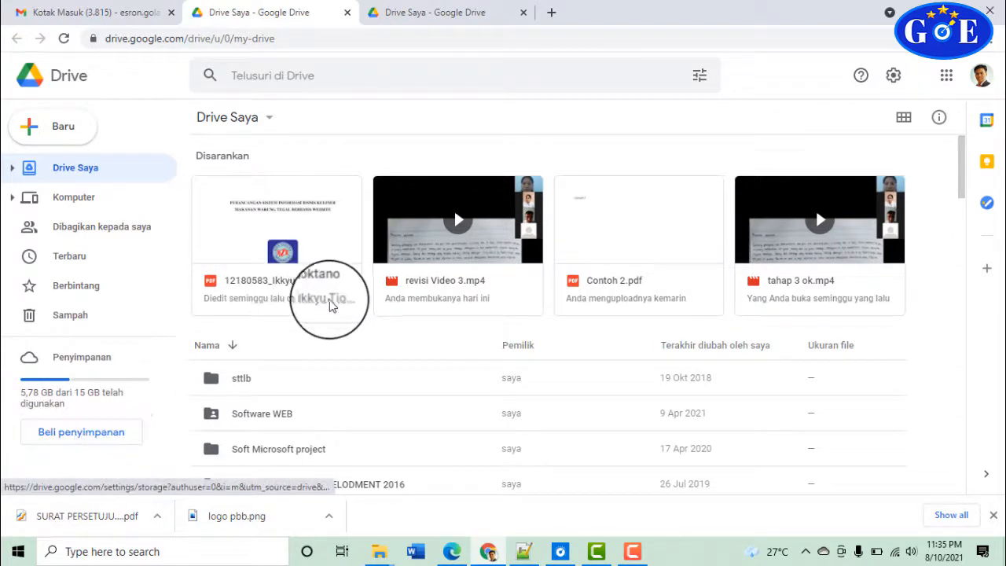
{"action": "scroll", "coordinate": [331, 306], "scroll_direction": "down", "scroll_amount": 3}
{"action": "scroll", "coordinate": [336, 313], "scroll_direction": "up", "scroll_amount": 1}
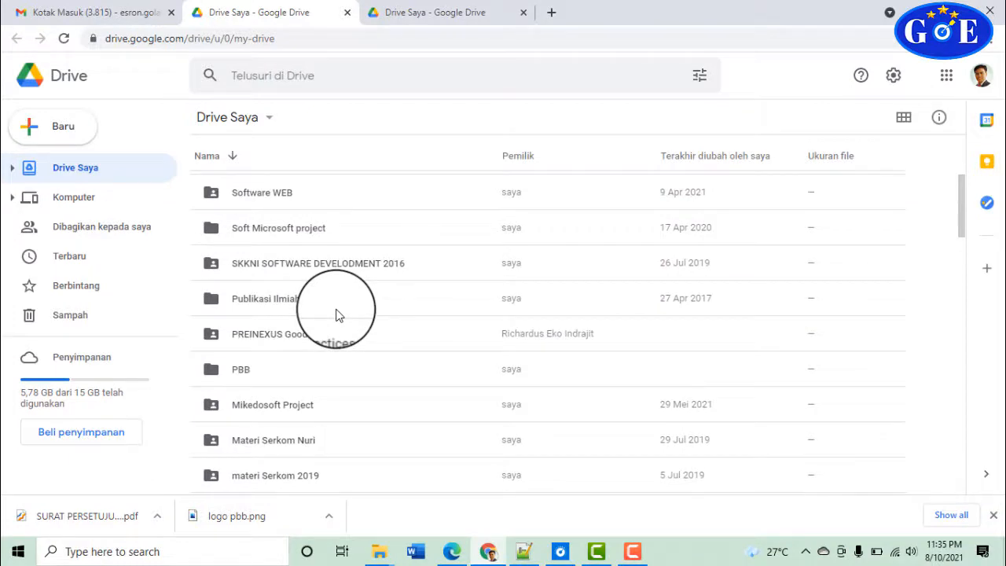
{"action": "scroll", "coordinate": [336, 315], "scroll_direction": "up", "scroll_amount": 1}
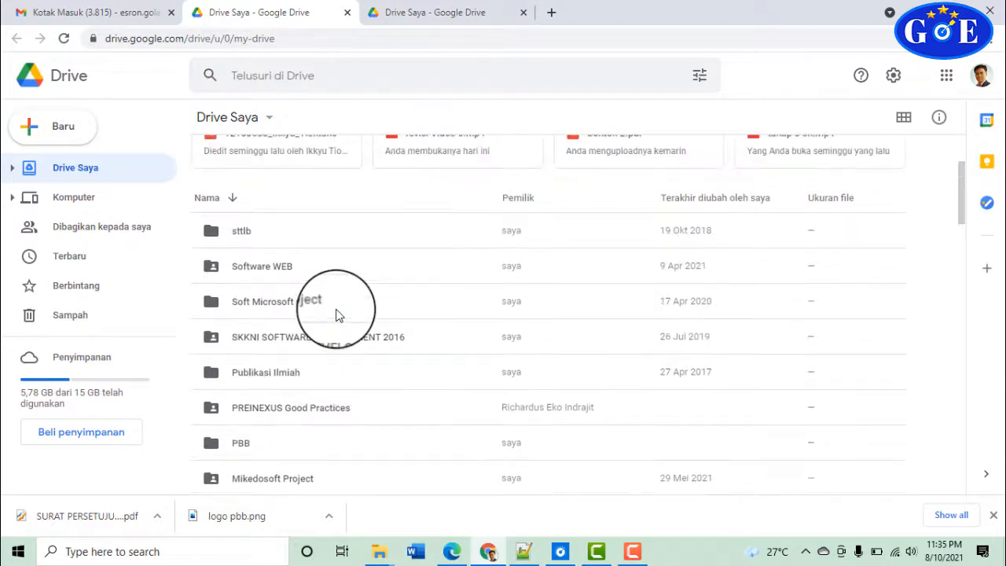
{"action": "scroll", "coordinate": [335, 315], "scroll_direction": "down", "scroll_amount": 2}
{"action": "scroll", "coordinate": [307, 287], "scroll_direction": "up", "scroll_amount": 2}
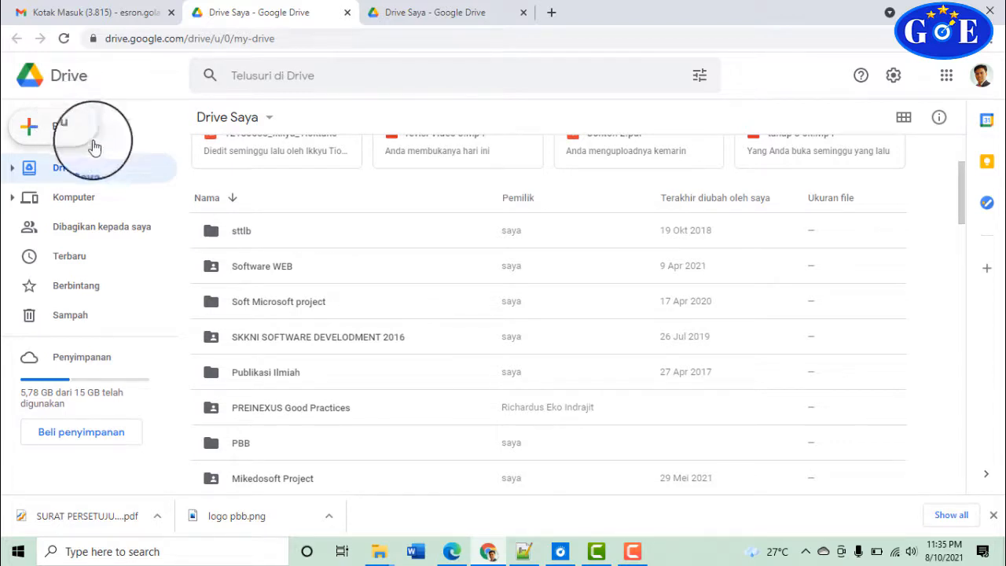
Add a new folder named 'contoh file terbuka' to My Drive via Baru > Folder
{"action": "left_click", "coordinate": [55, 126]}
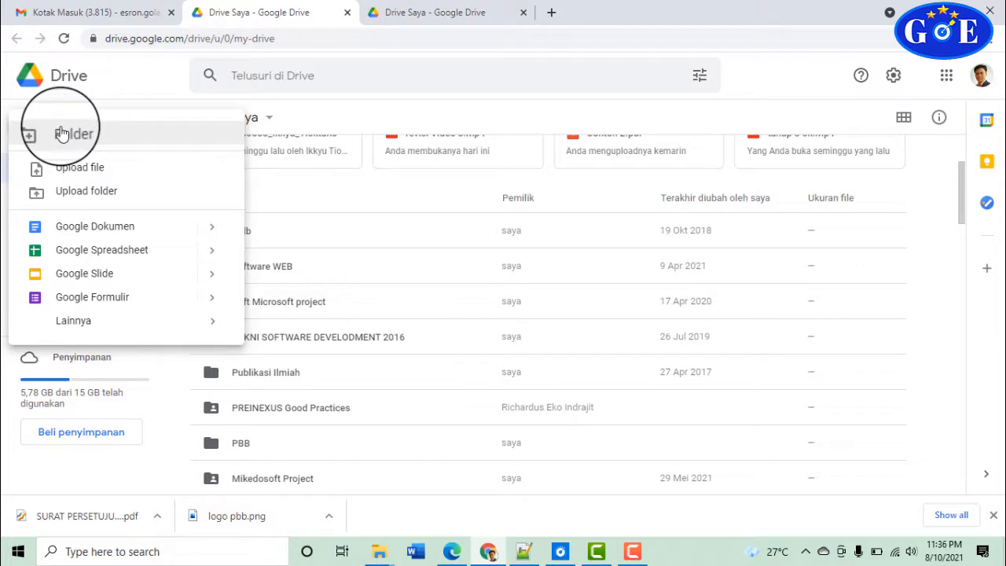
{"action": "left_click", "coordinate": [62, 133]}
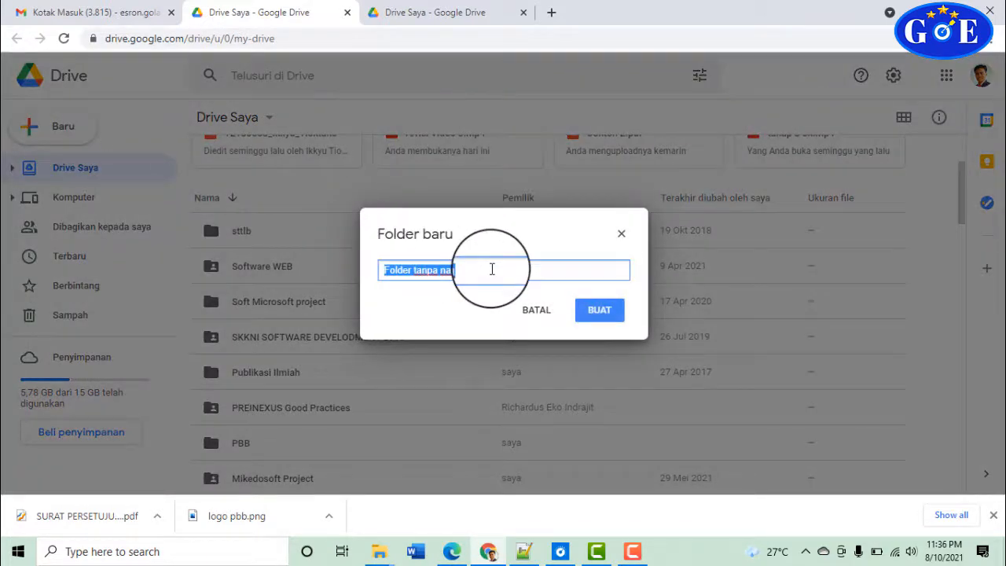
{"action": "type", "text": "fl"}
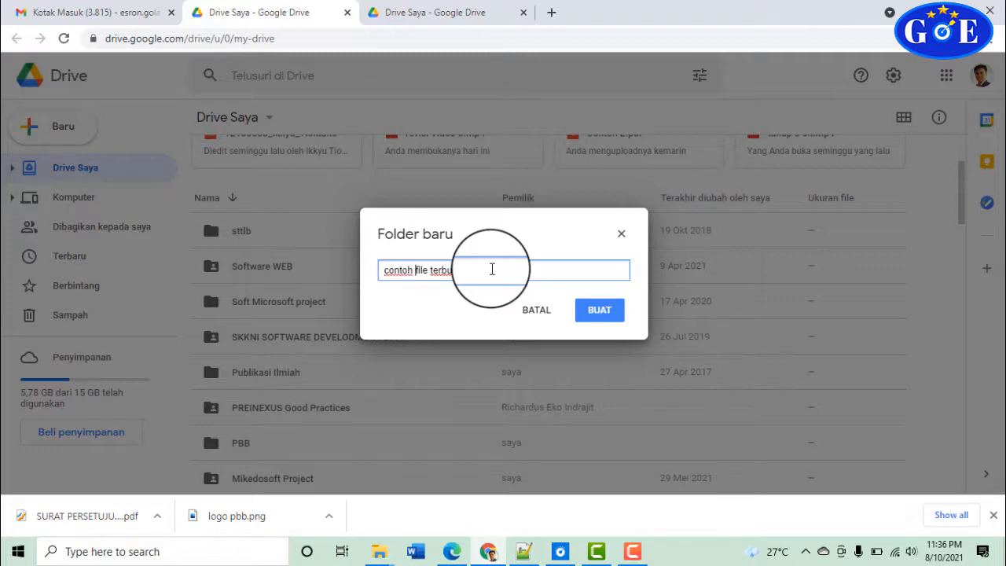
{"action": "type", "text": "ka"}
{"action": "left_click", "coordinate": [594, 309]}
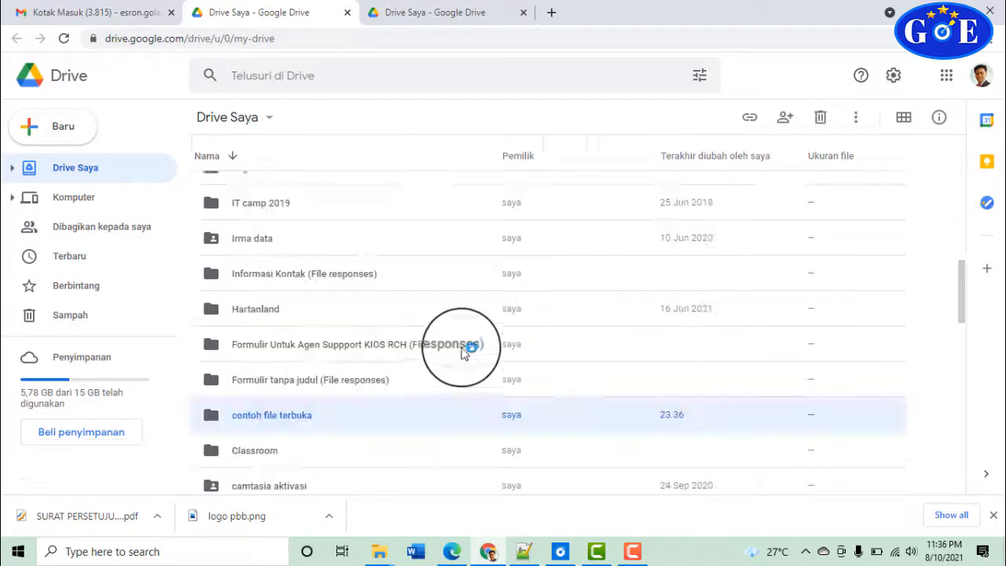
{"action": "scroll", "coordinate": [358, 427], "scroll_direction": "down", "scroll_amount": 2}
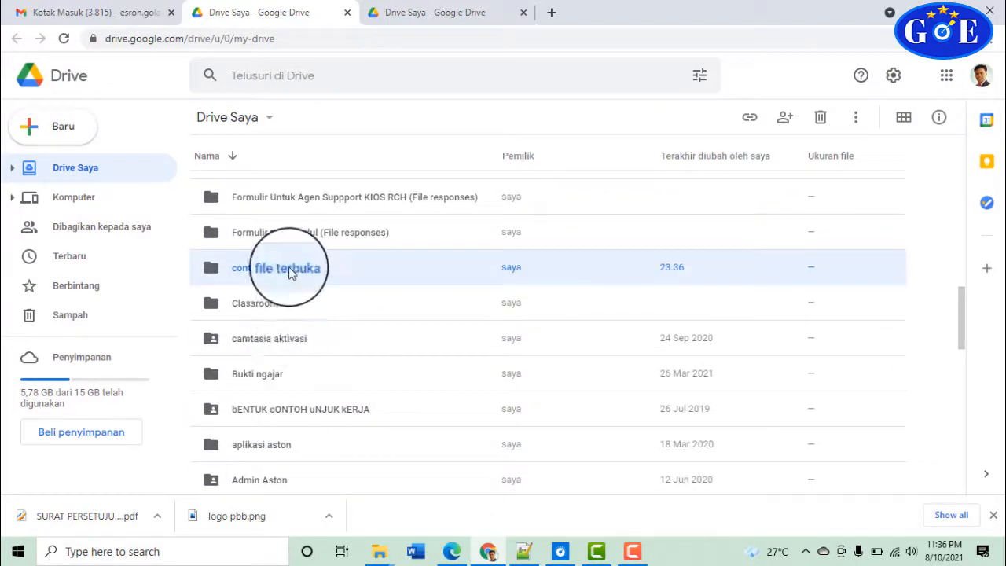
Make another folder named 'Contoh File Tertutup', correcting its first letter to a capital C
{"action": "left_click", "coordinate": [55, 128]}
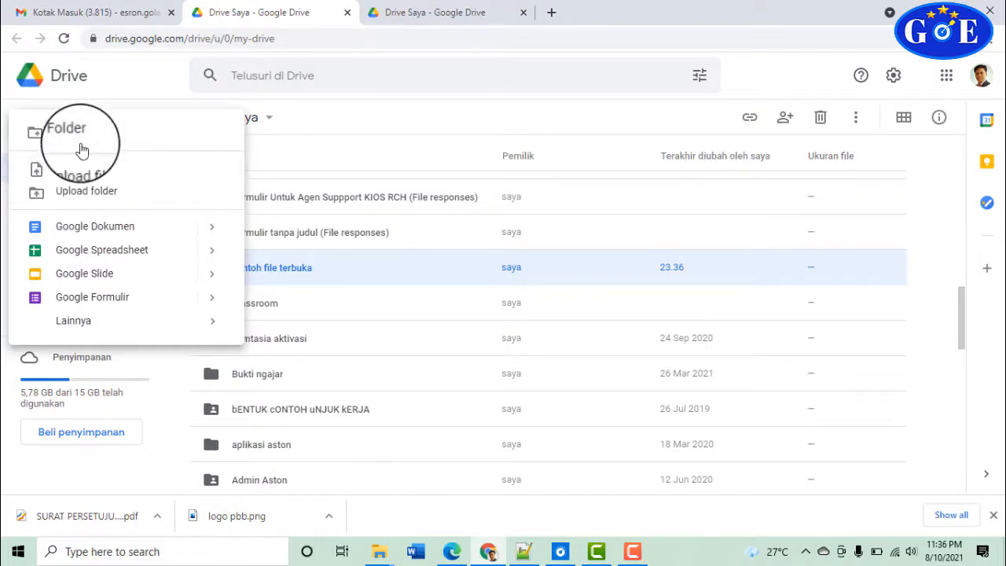
{"action": "left_click", "coordinate": [82, 142]}
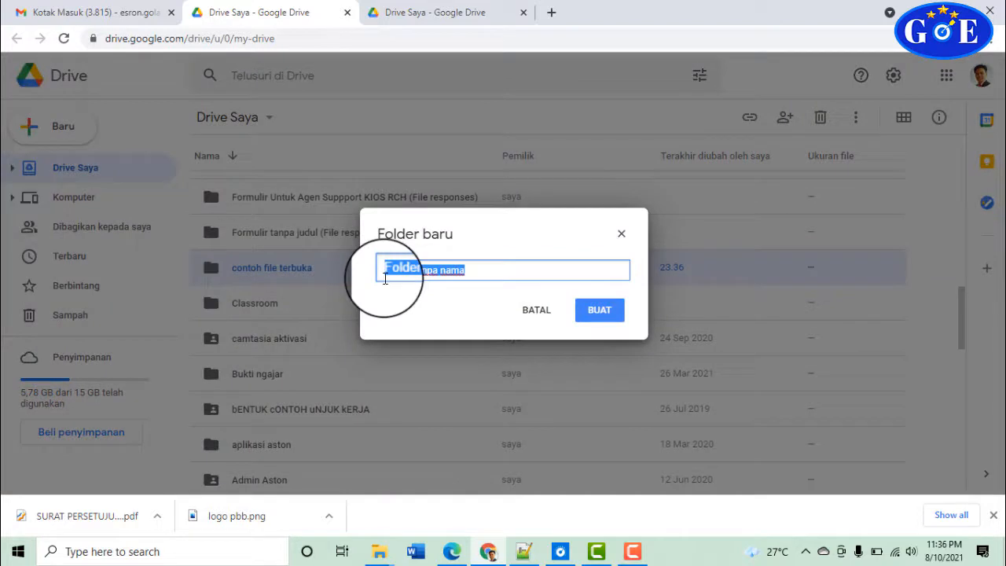
{"action": "type", "text": "contoh file Tertutup"}
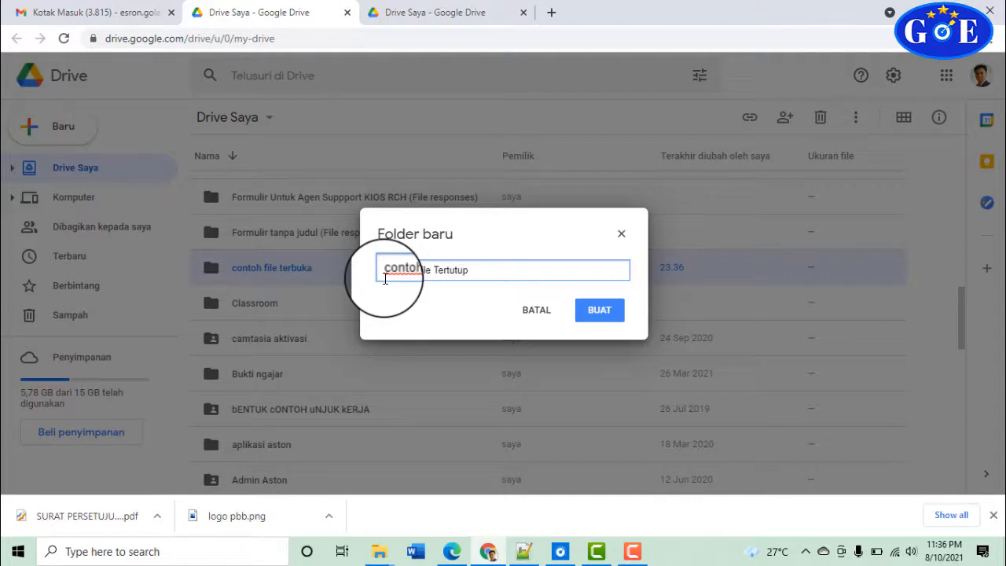
{"action": "left_click", "coordinate": [382, 272]}
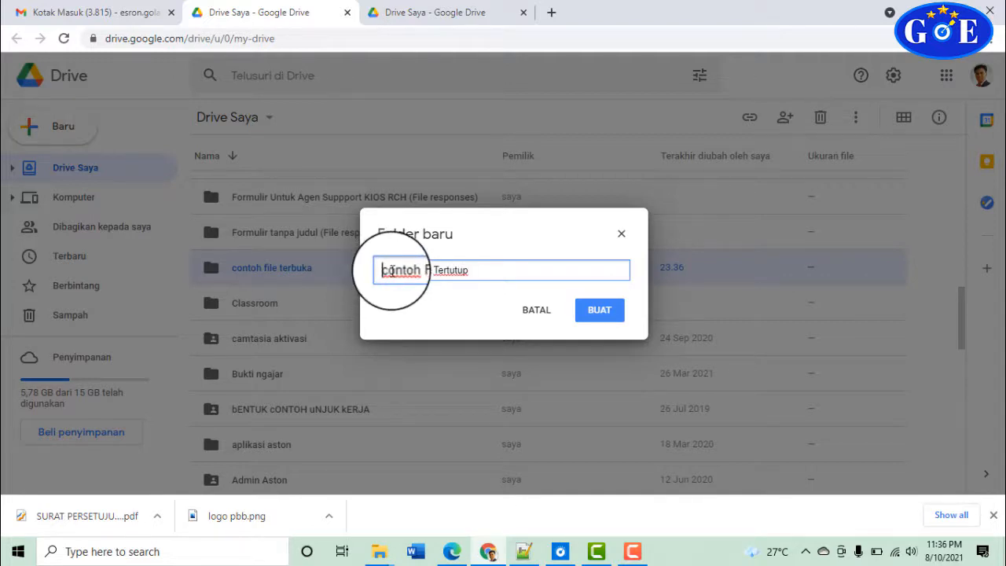
{"action": "key", "text": "Delete"}
{"action": "type", "text": "C"}
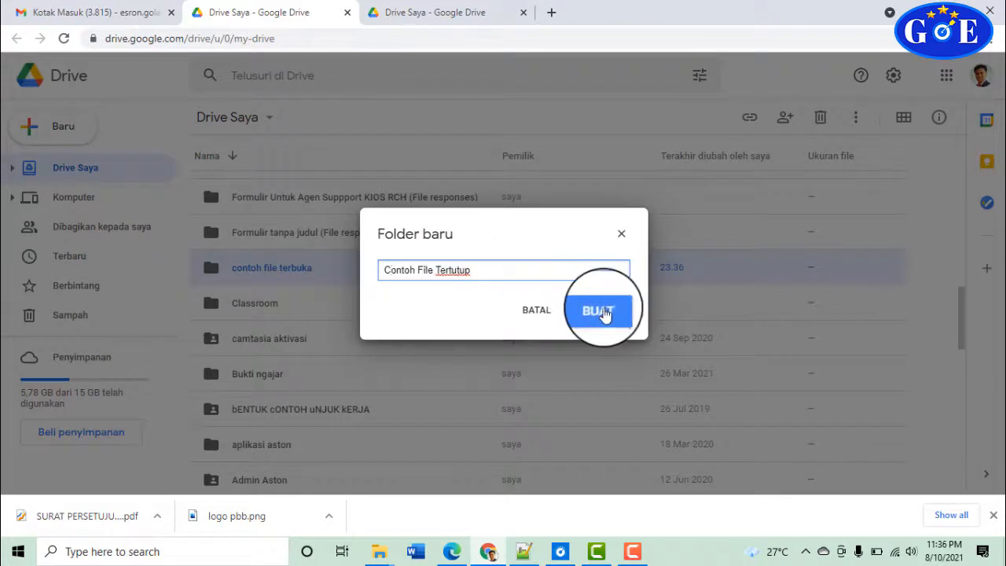
{"action": "left_click", "coordinate": [605, 312]}
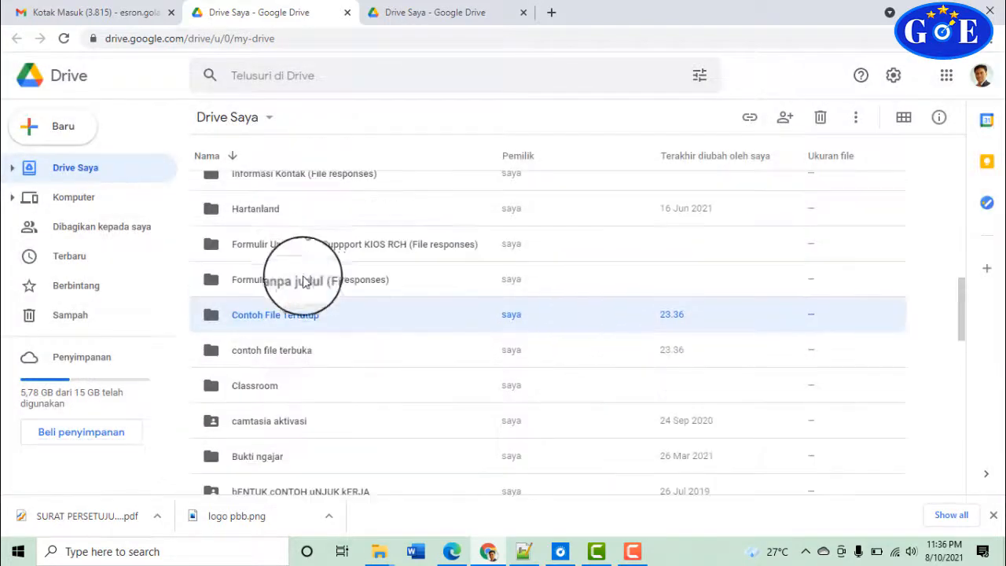
Open the contoh file terbuka folder and upload Contoh 1.pdf and Contoh 2.pdf from Desktop\contoh file
{"action": "left_click", "coordinate": [298, 352]}
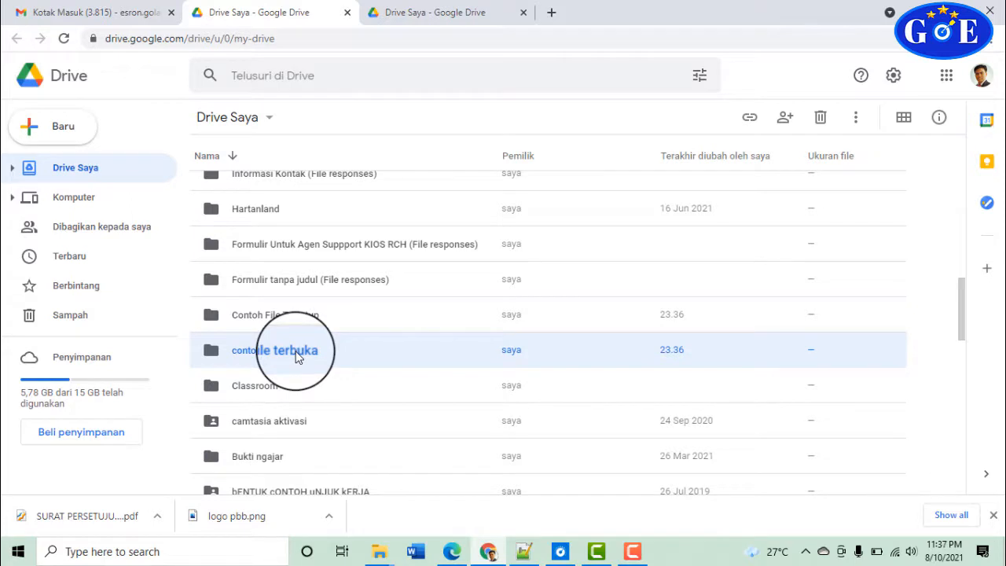
{"action": "double_click", "coordinate": [297, 355]}
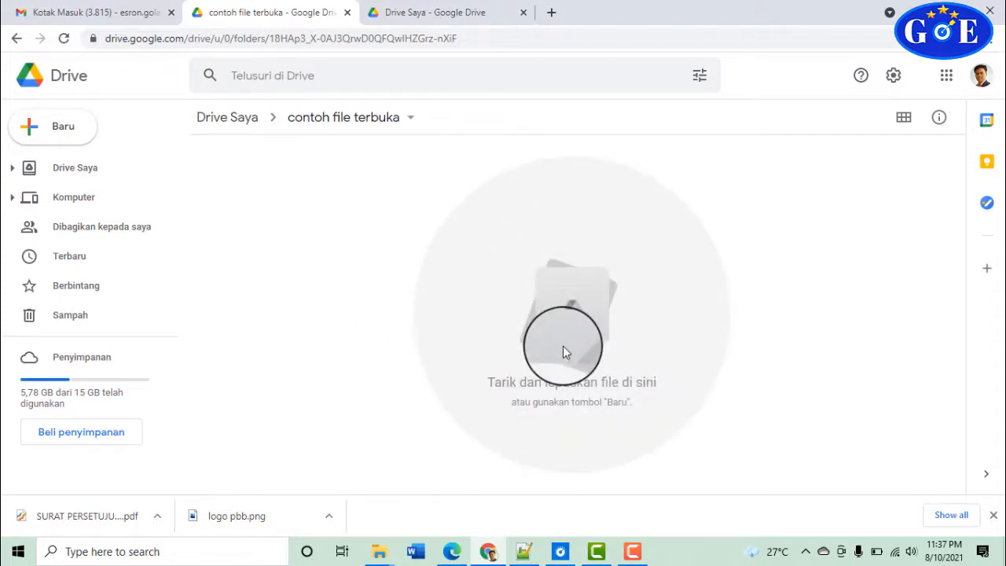
{"action": "left_click", "coordinate": [73, 131]}
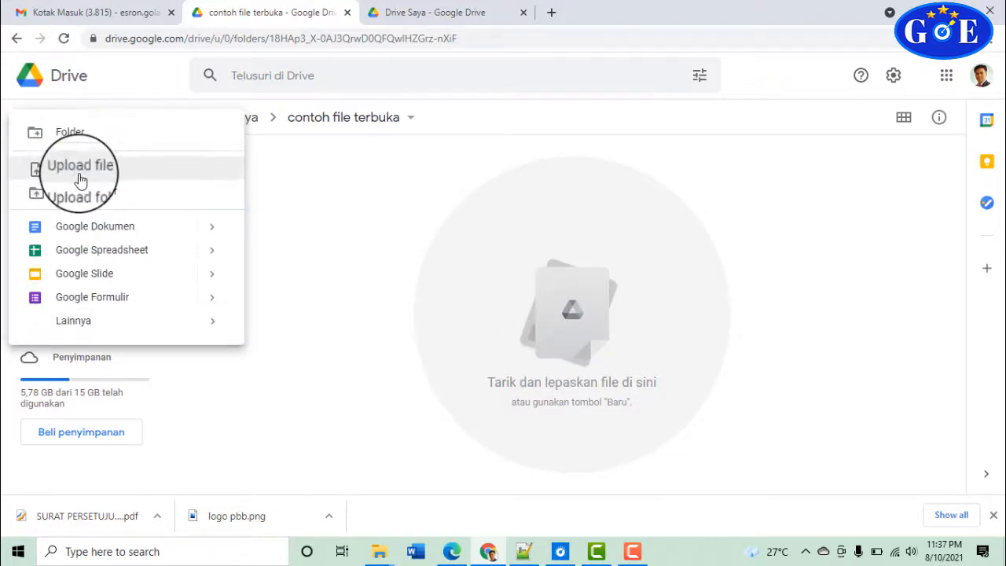
{"action": "left_click", "coordinate": [80, 177]}
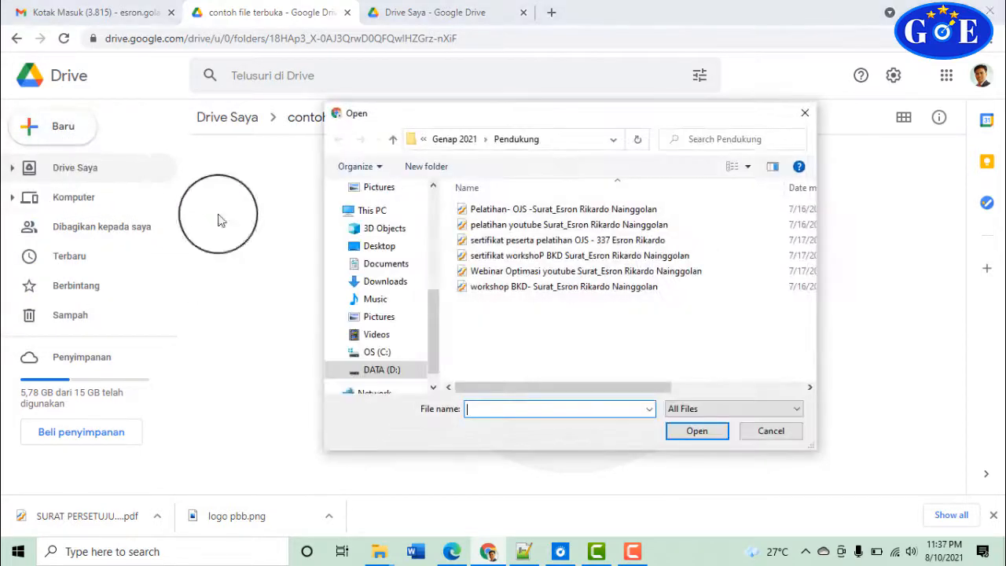
{"action": "left_click", "coordinate": [381, 248]}
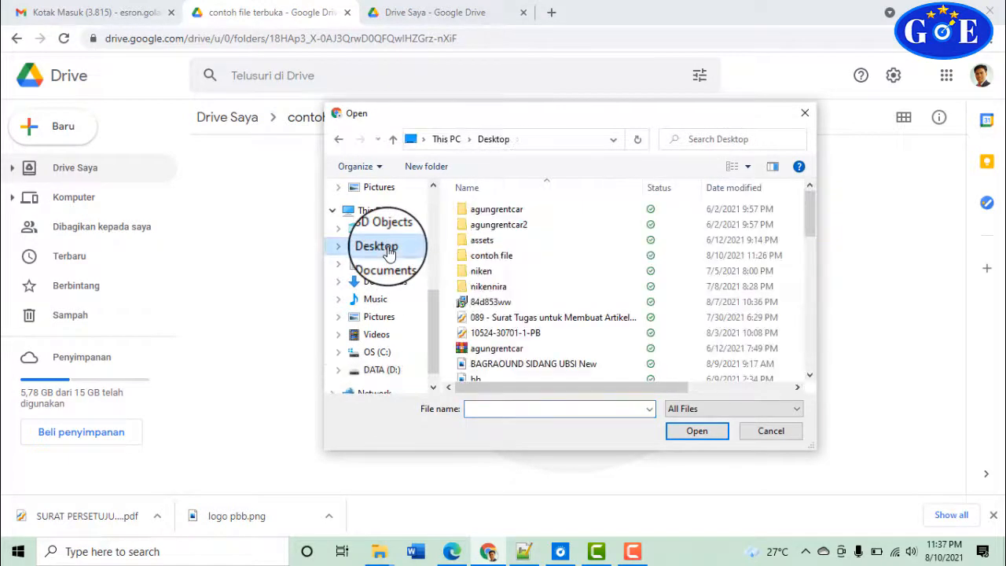
{"action": "scroll", "coordinate": [478, 287], "scroll_direction": "down", "scroll_amount": 2}
{"action": "scroll", "coordinate": [480, 283], "scroll_direction": "up", "scroll_amount": 2}
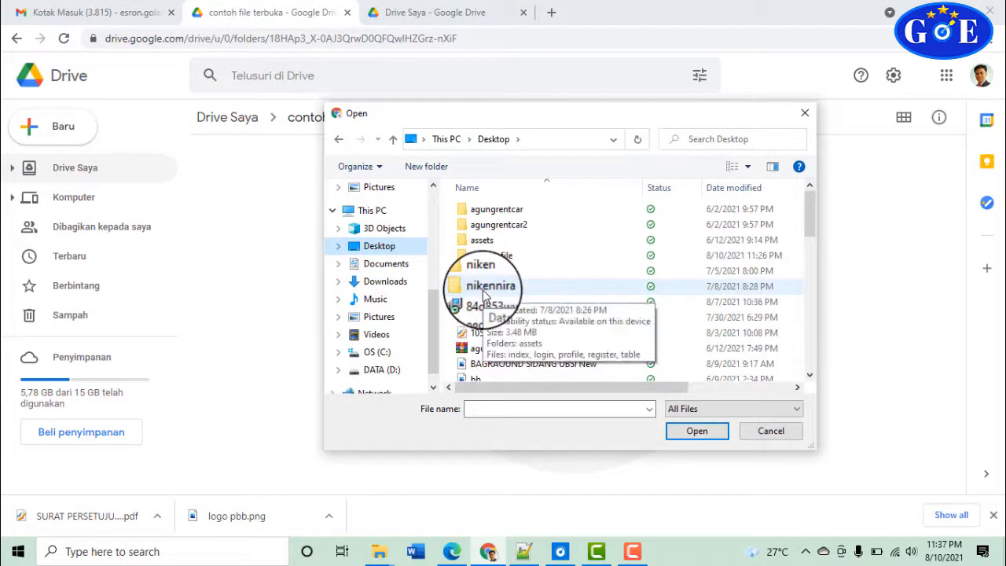
{"action": "double_click", "coordinate": [492, 259]}
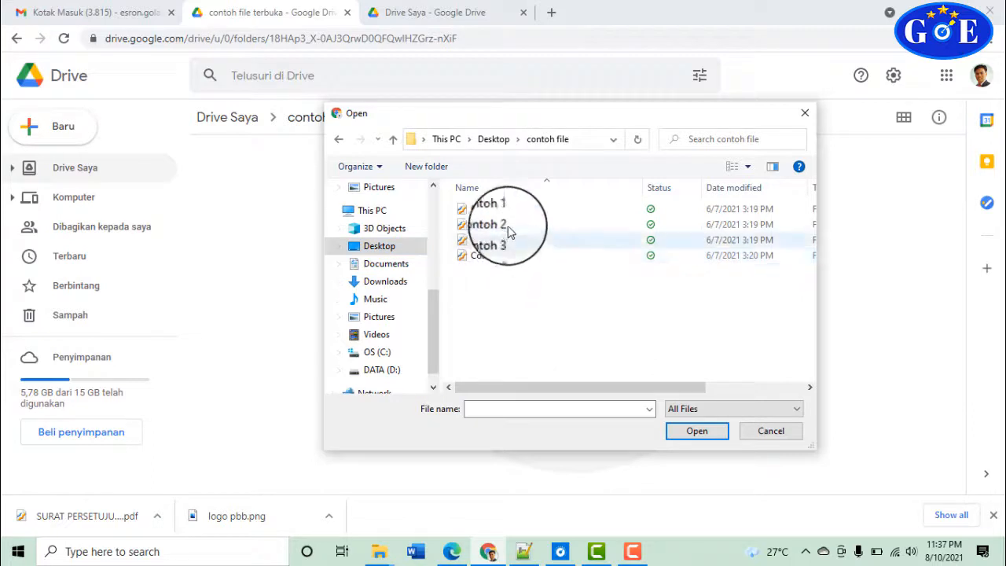
{"action": "left_click", "coordinate": [508, 209]}
{"action": "left_click", "coordinate": [507, 225]}
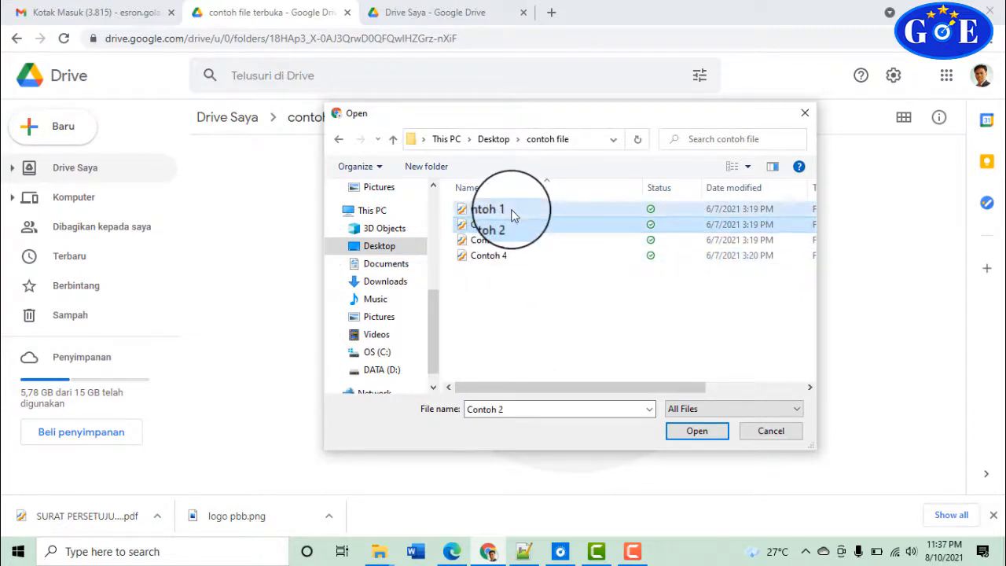
{"action": "left_click", "coordinate": [510, 209]}
{"action": "key", "text": "shift+Down"}
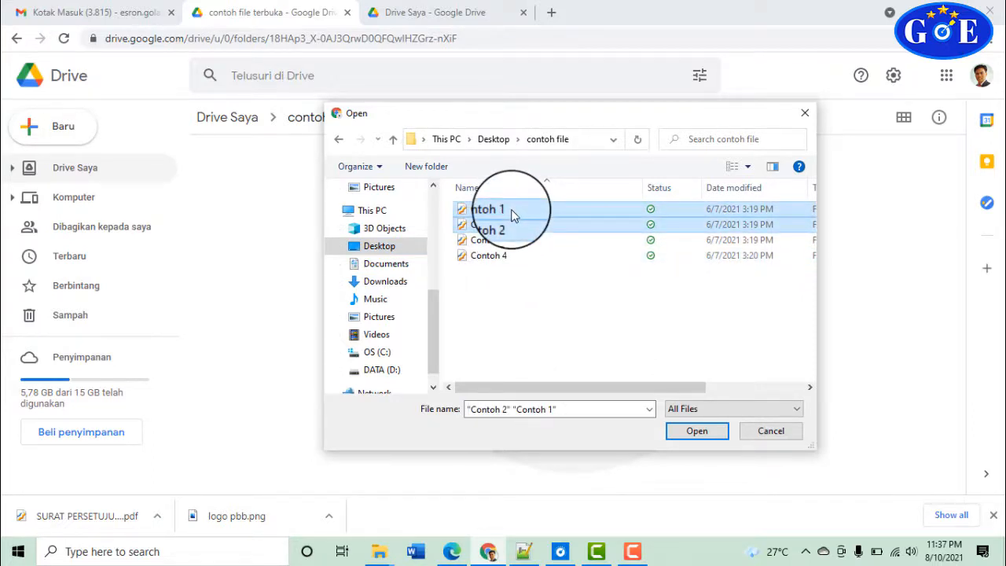
{"action": "left_click", "coordinate": [696, 430]}
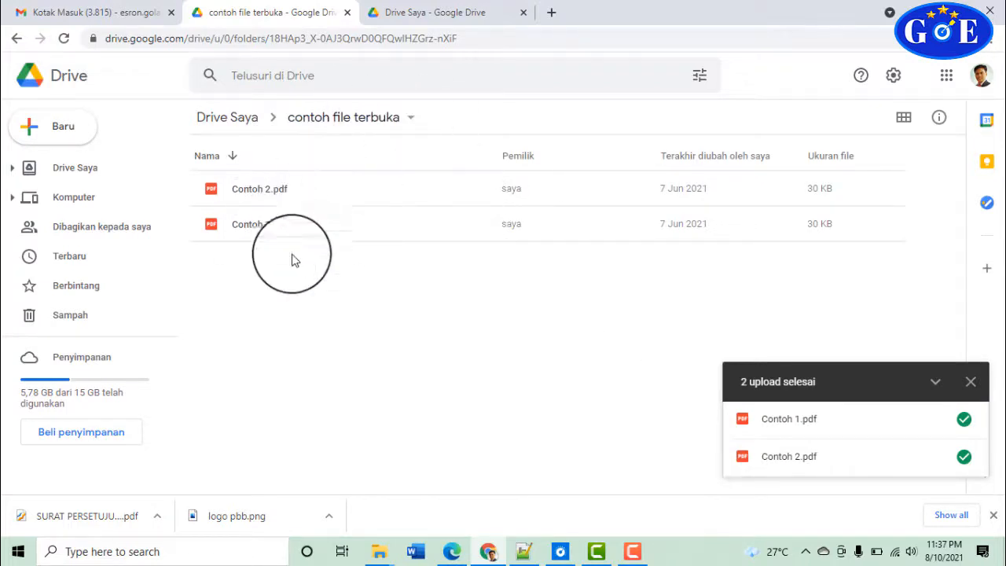
Go back to the Drive Saya folder list
{"action": "left_click", "coordinate": [246, 126]}
{"action": "scroll", "coordinate": [319, 330], "scroll_direction": "down", "scroll_amount": 7}
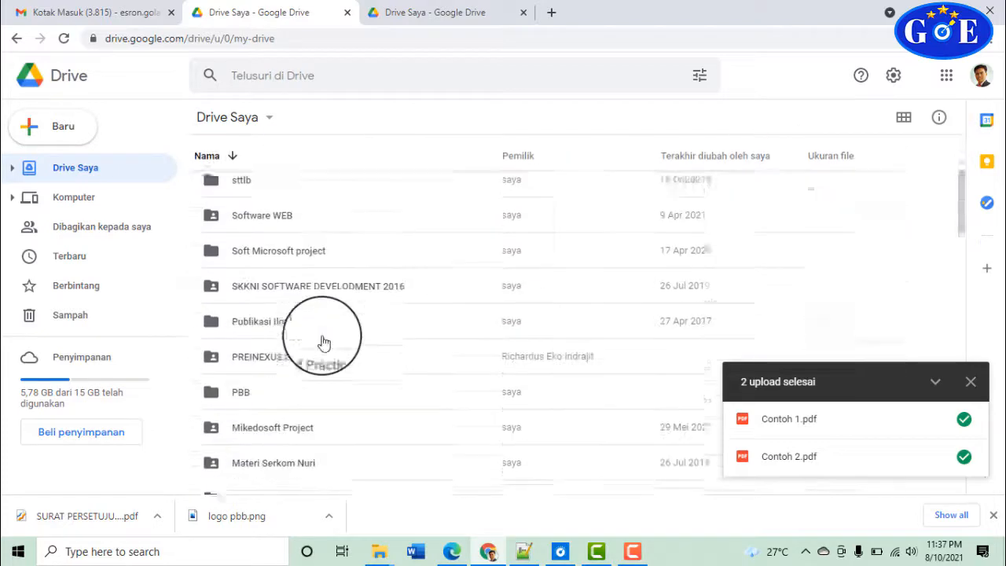
{"action": "scroll", "coordinate": [322, 342], "scroll_direction": "down", "scroll_amount": 6}
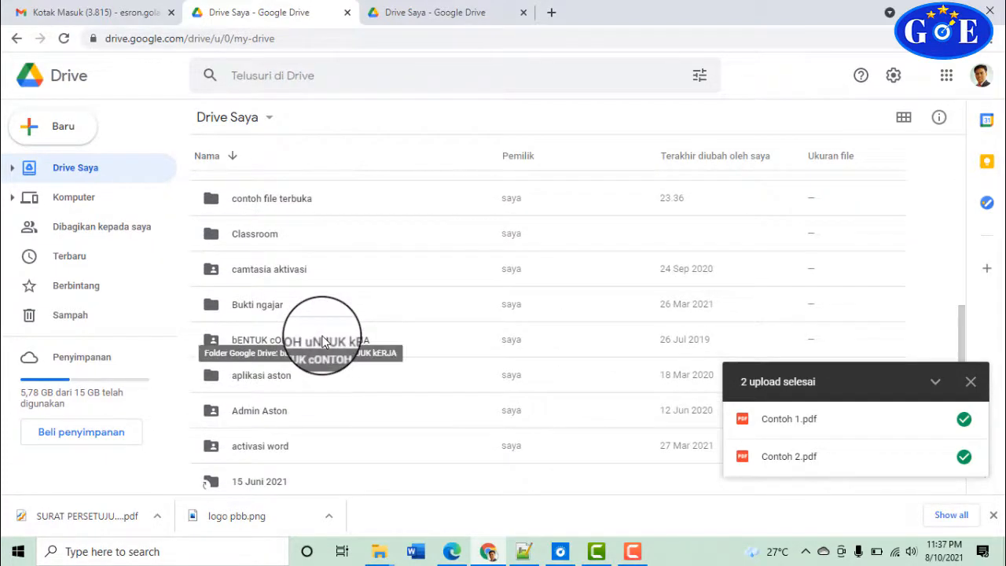
Open Contoh File Tertutup, upload Contoh 3.pdf and Contoh 4.pdf, then dismiss the uploads panel
{"action": "scroll", "coordinate": [324, 334], "scroll_direction": "up", "scroll_amount": 1}
{"action": "double_click", "coordinate": [305, 237]}
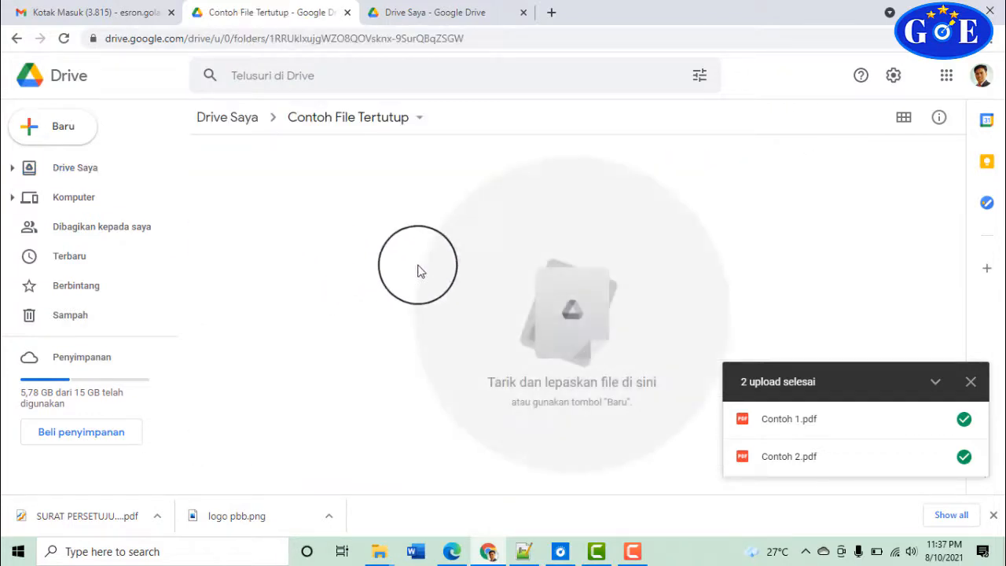
{"action": "left_click", "coordinate": [75, 127]}
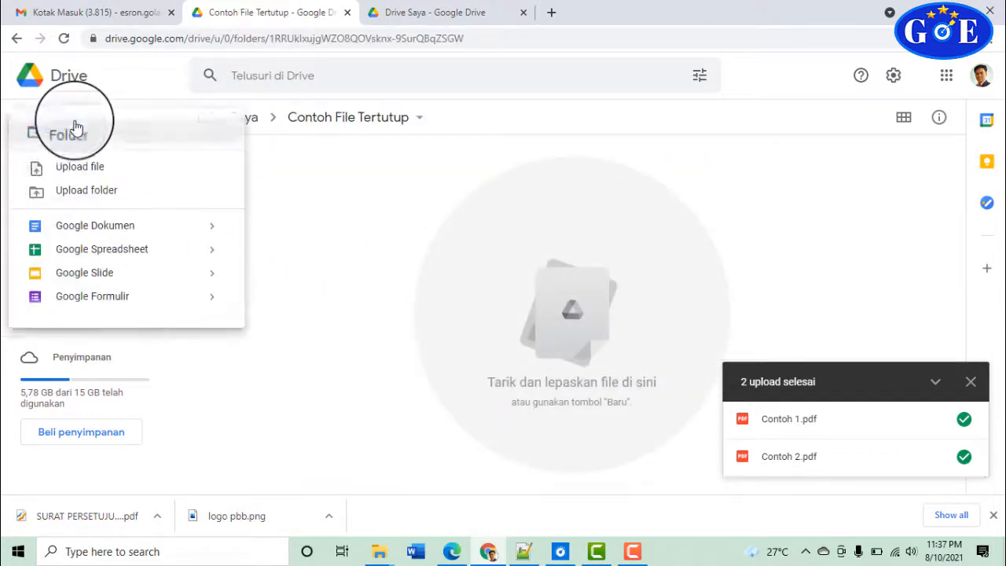
{"action": "left_click", "coordinate": [75, 167]}
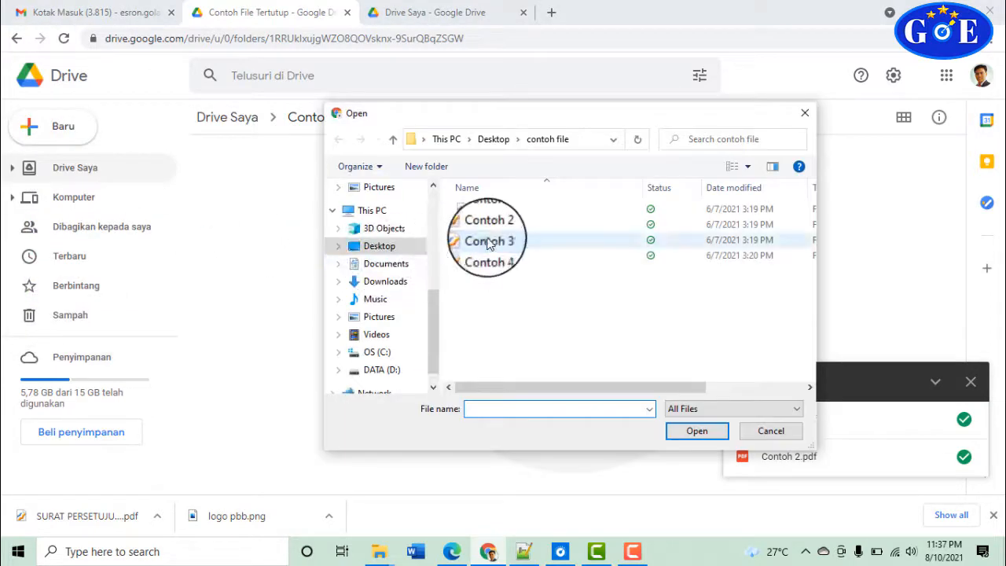
{"action": "left_click", "coordinate": [488, 241]}
{"action": "key", "text": "shift+Down"}
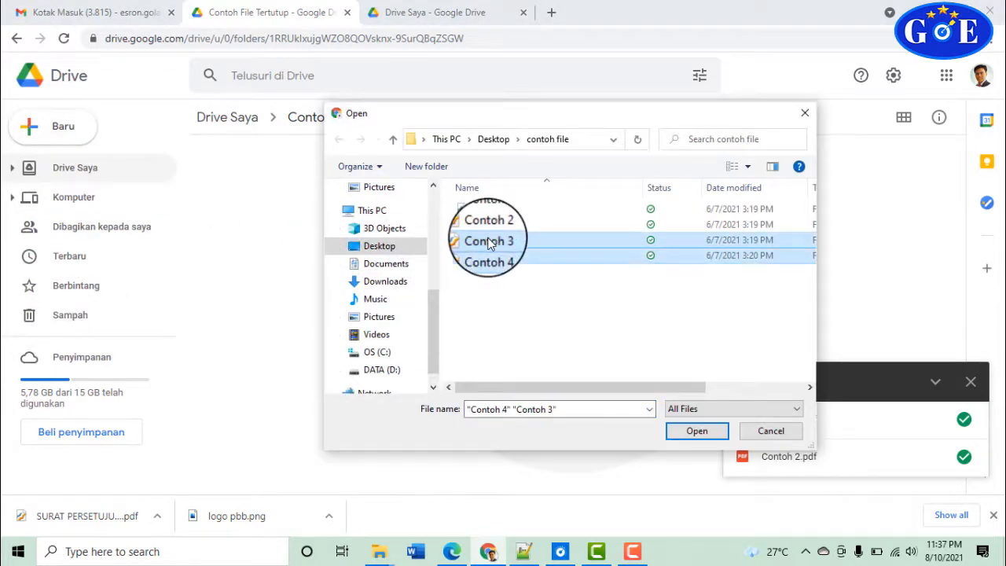
{"action": "left_click", "coordinate": [691, 432]}
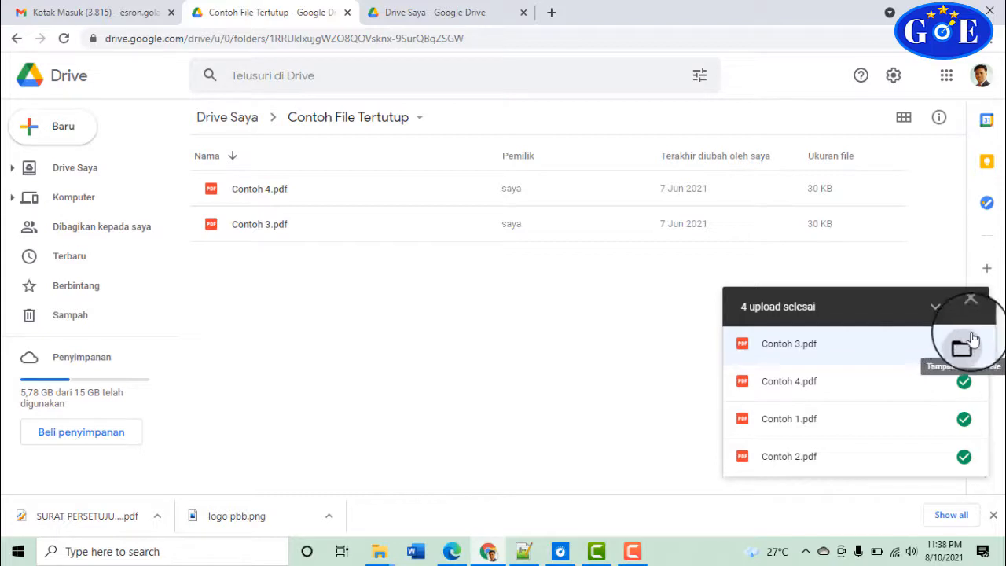
{"action": "left_click", "coordinate": [970, 306]}
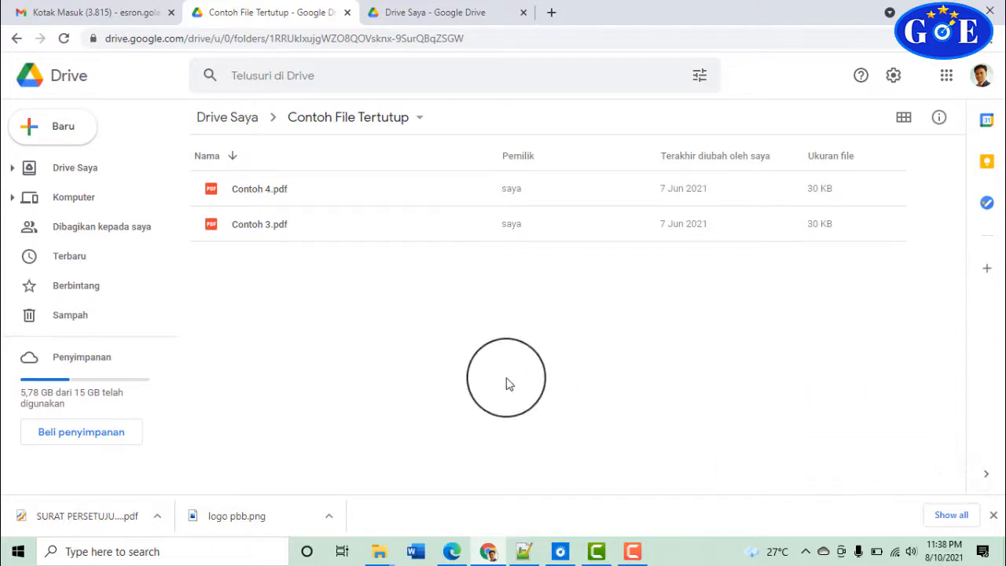
Return to Drive Saya and choose Bagikan on the contoh file terbuka folder
{"action": "left_click", "coordinate": [248, 126]}
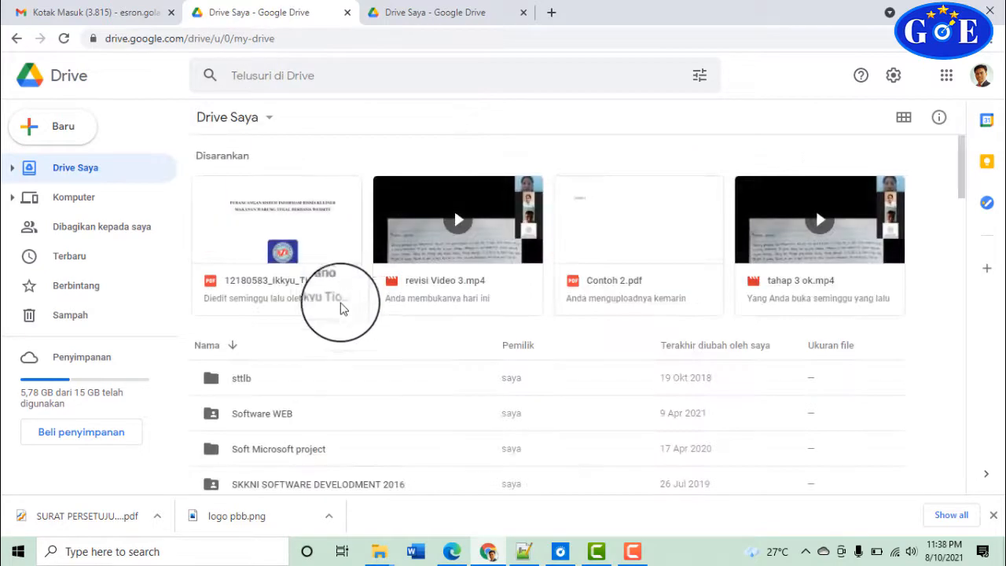
{"action": "scroll", "coordinate": [338, 330], "scroll_direction": "down", "scroll_amount": 8}
{"action": "scroll", "coordinate": [337, 358], "scroll_direction": "down", "scroll_amount": 6}
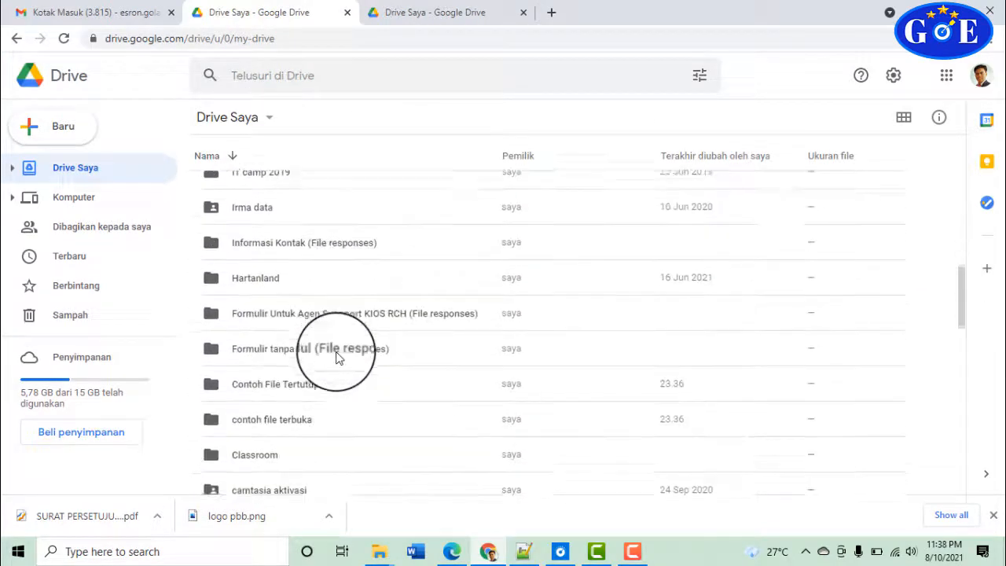
{"action": "scroll", "coordinate": [335, 358], "scroll_direction": "down", "scroll_amount": 3}
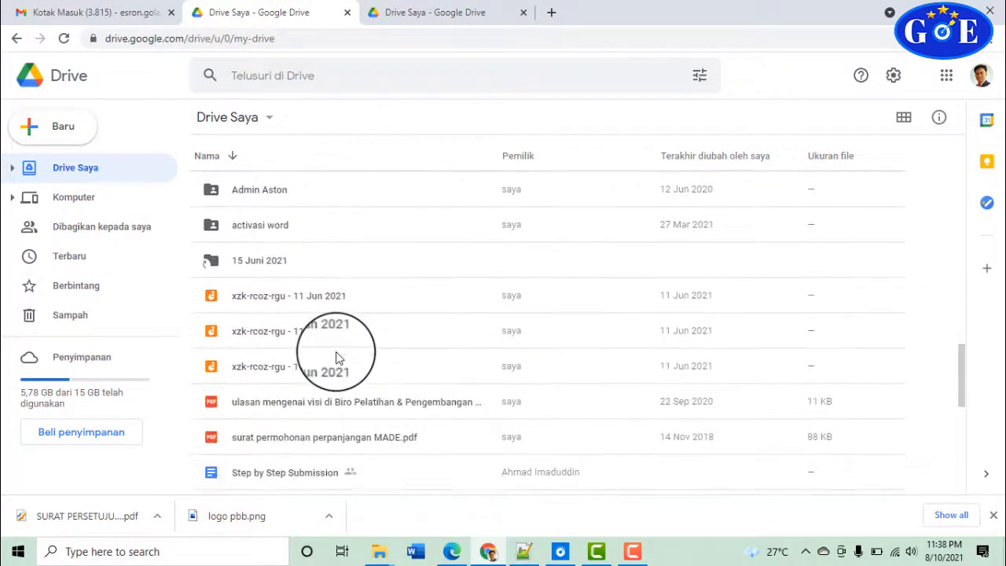
{"action": "scroll", "coordinate": [335, 357], "scroll_direction": "up", "scroll_amount": 4}
{"action": "scroll", "coordinate": [335, 357], "scroll_direction": "up", "scroll_amount": 4}
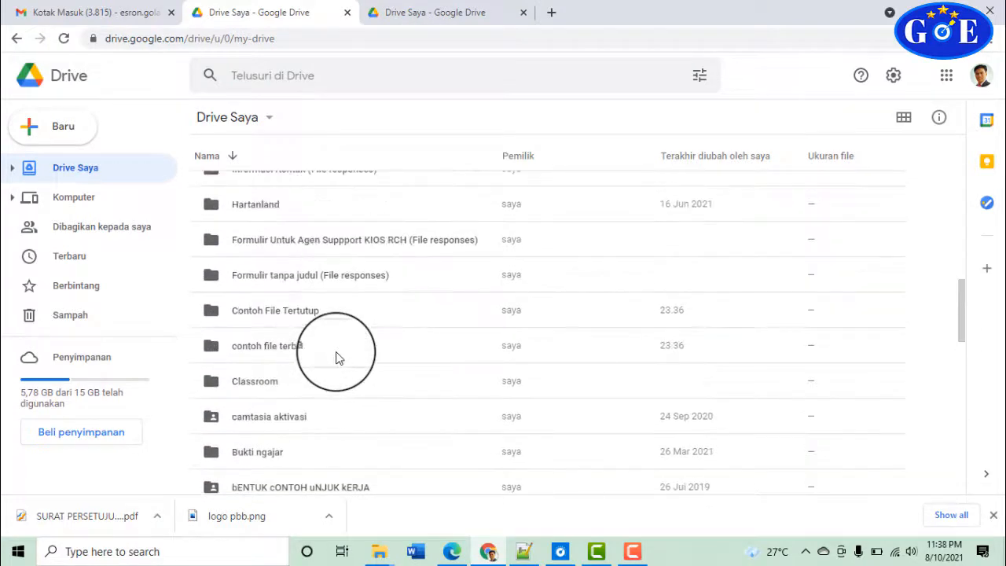
{"action": "left_click", "coordinate": [311, 318]}
{"action": "left_click", "coordinate": [300, 353]}
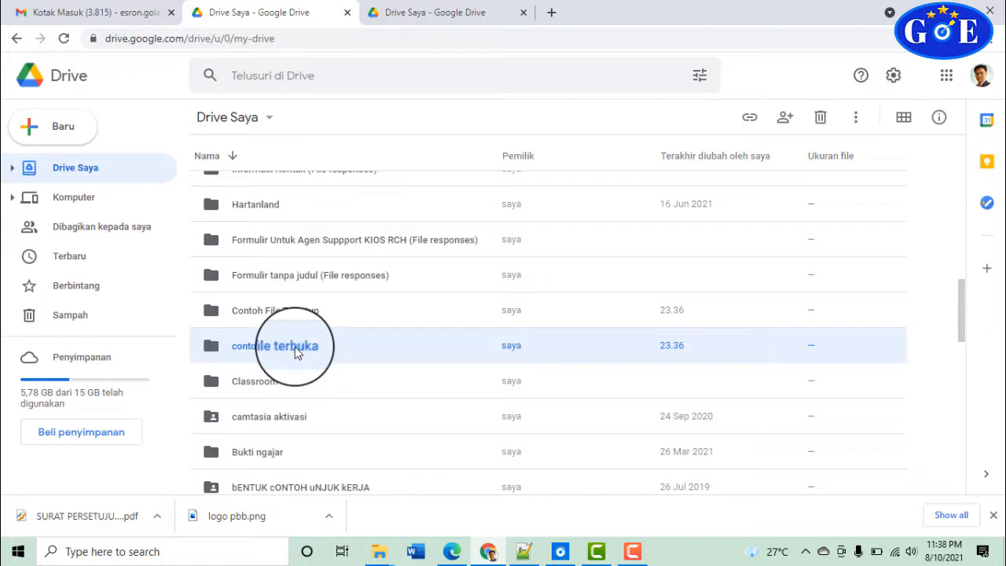
{"action": "right_click", "coordinate": [295, 353]}
{"action": "mouse_move", "coordinate": [296, 353]}
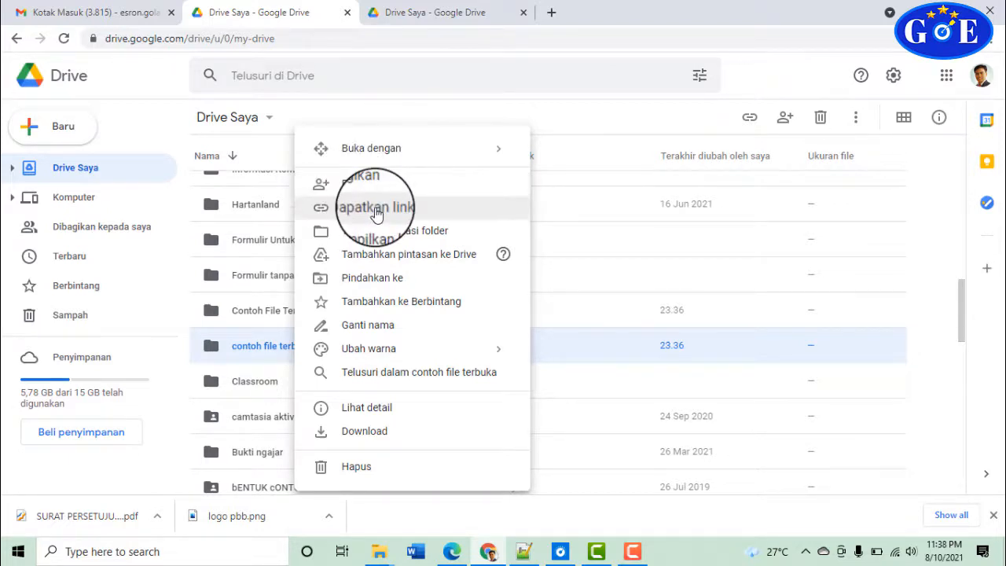
{"action": "left_click", "coordinate": [362, 189]}
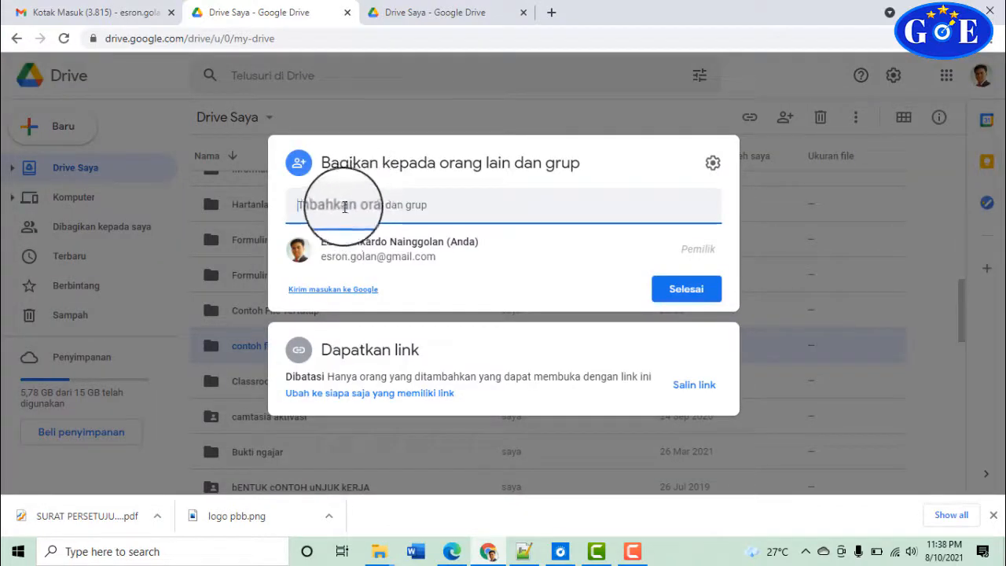
{"action": "left_click", "coordinate": [344, 206]}
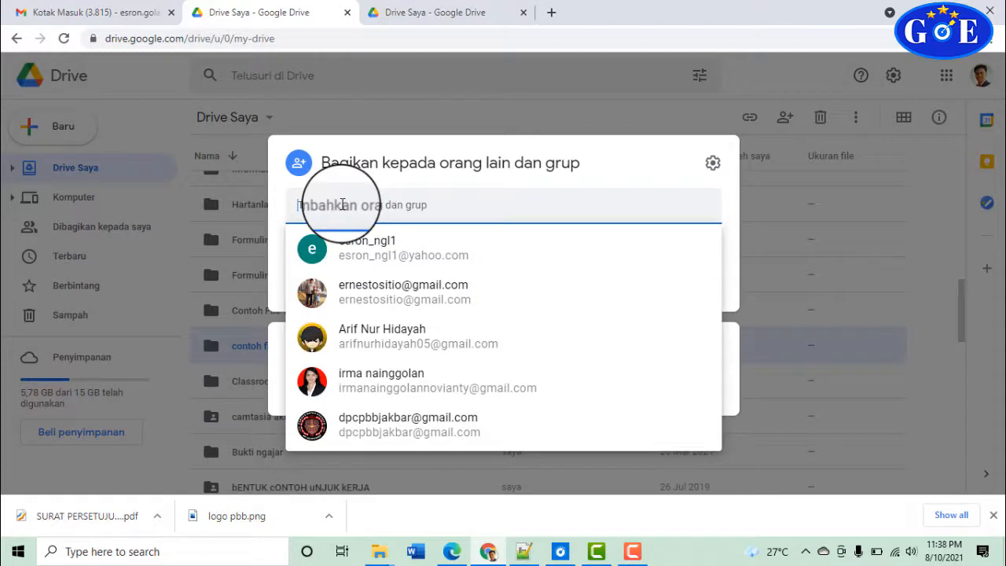
{"action": "left_click", "coordinate": [342, 205]}
{"action": "left_click", "coordinate": [342, 205]}
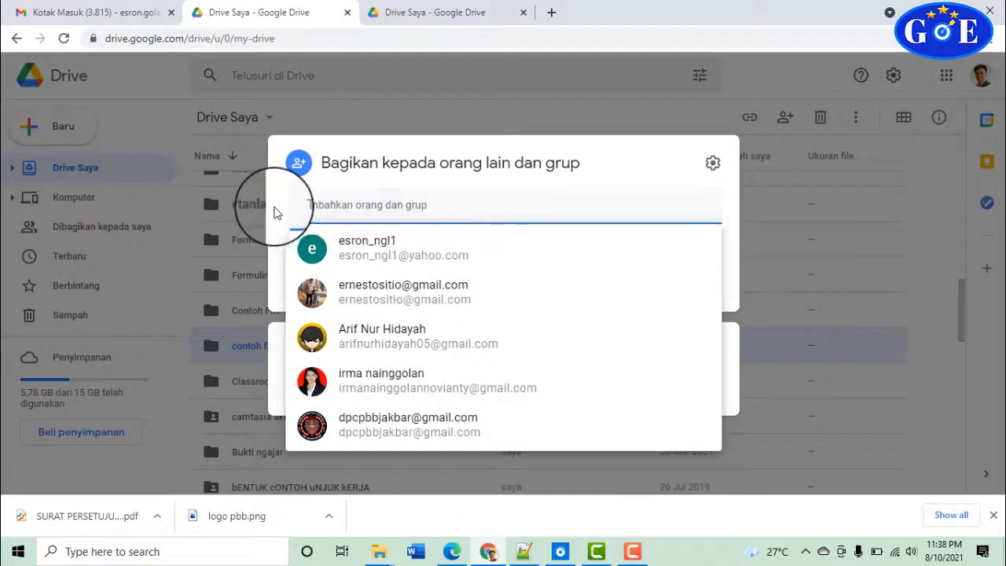
{"action": "left_click", "coordinate": [275, 212]}
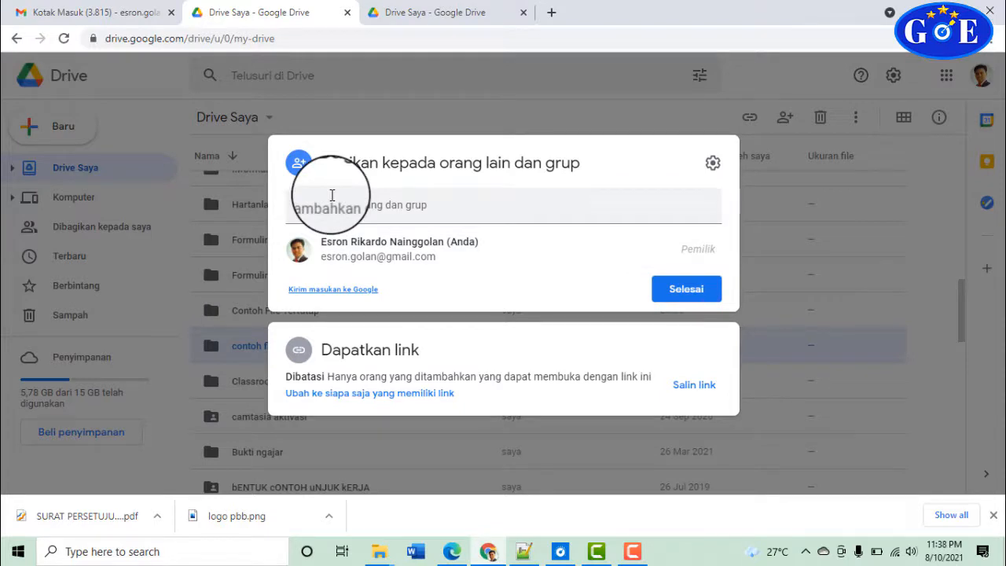
{"action": "left_click", "coordinate": [331, 200]}
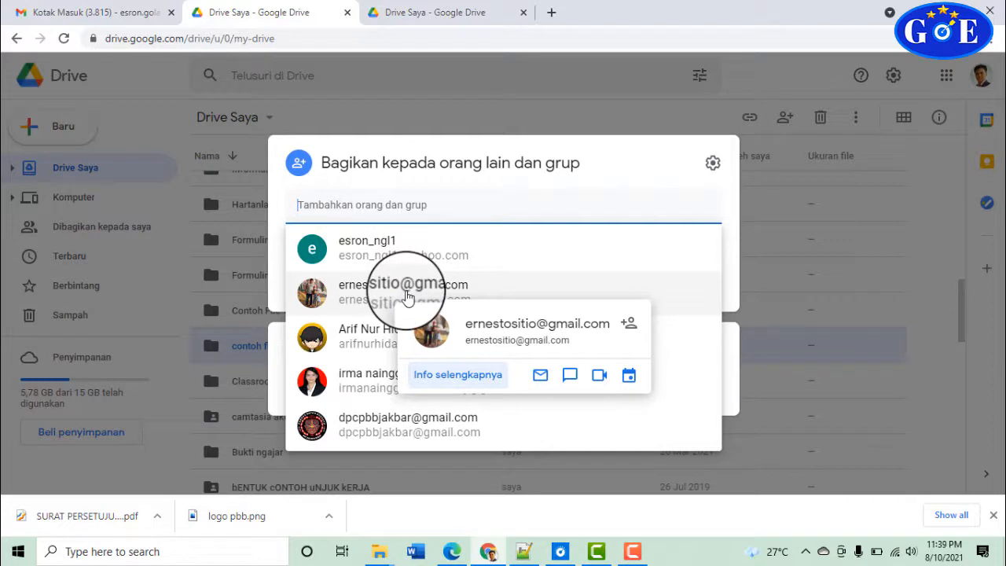
{"action": "left_click", "coordinate": [362, 376]}
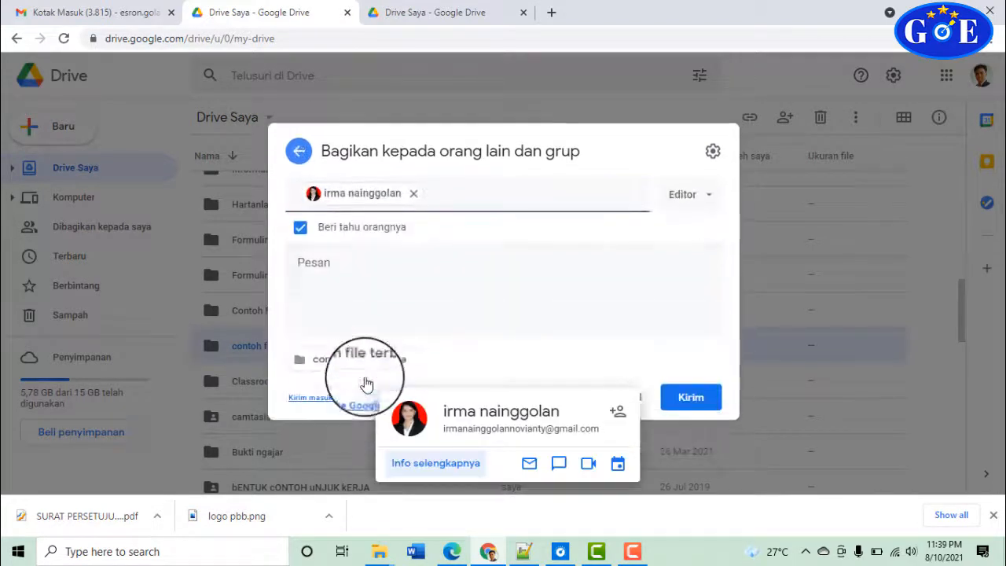
{"action": "left_click", "coordinate": [708, 197]}
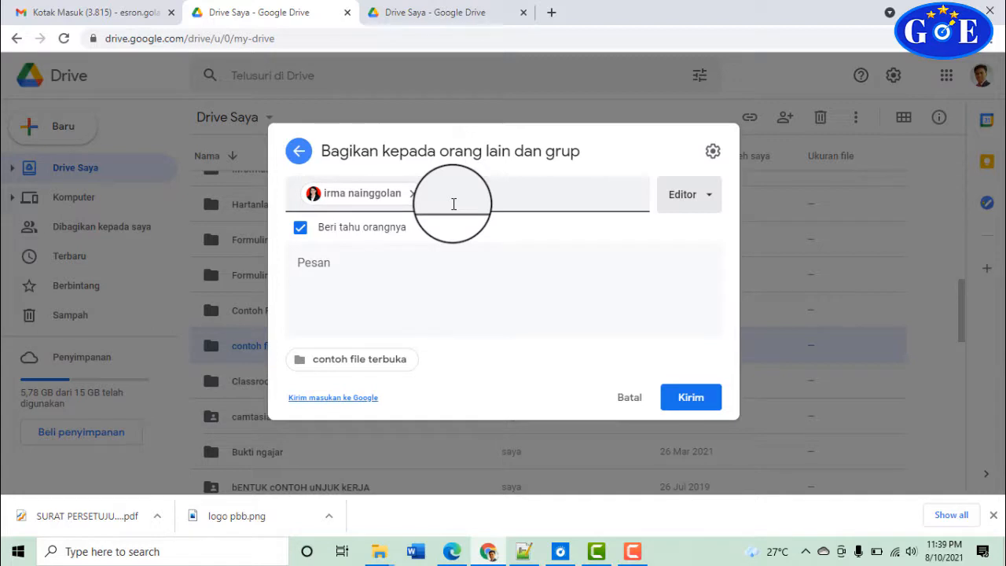
{"action": "left_click", "coordinate": [424, 291]}
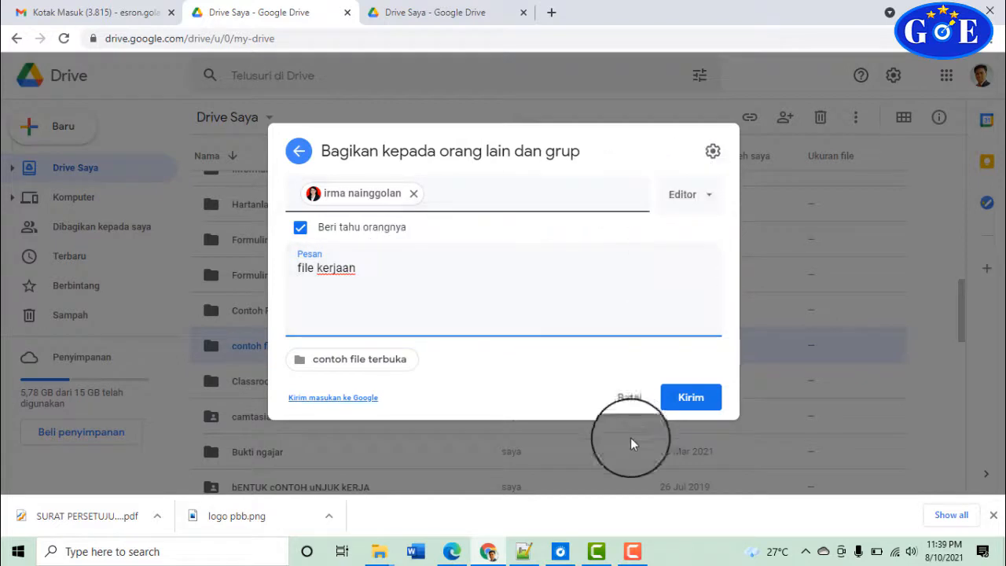
{"action": "left_click", "coordinate": [629, 397]}
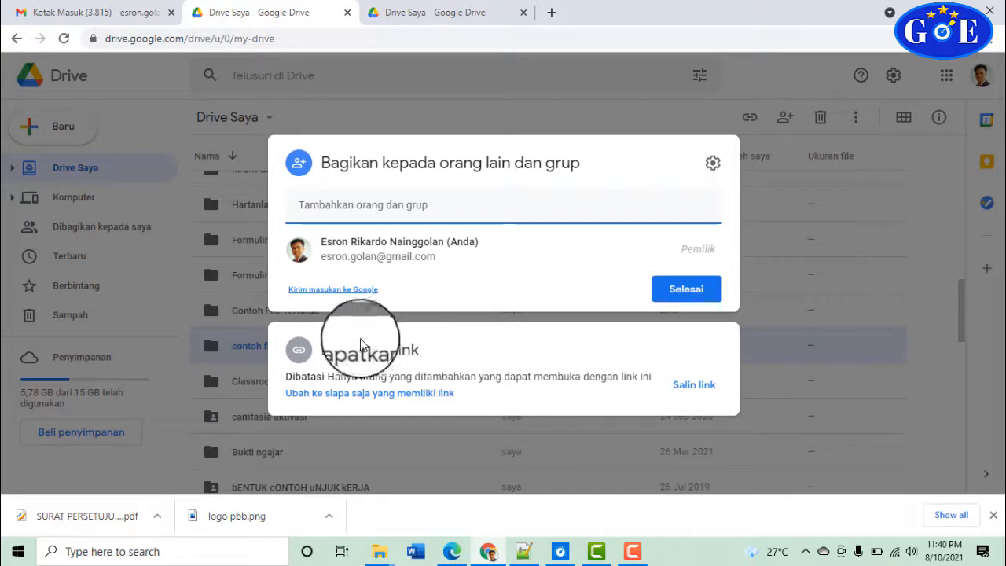
Set the folder's link to anyone-with-link as Pengakses lihat-saja, copy it, and click Selesai
{"action": "left_click", "coordinate": [368, 395]}
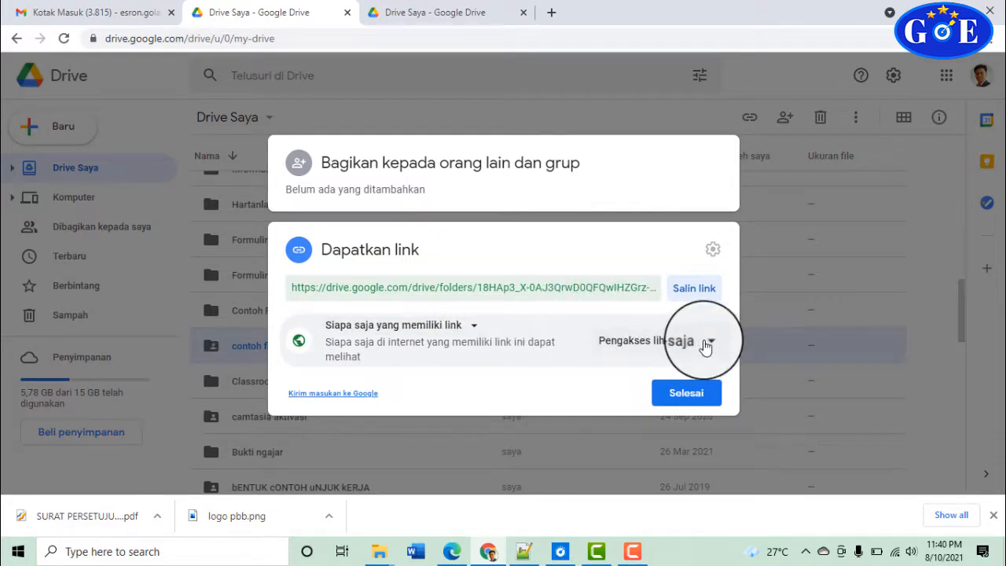
{"action": "left_click", "coordinate": [706, 344]}
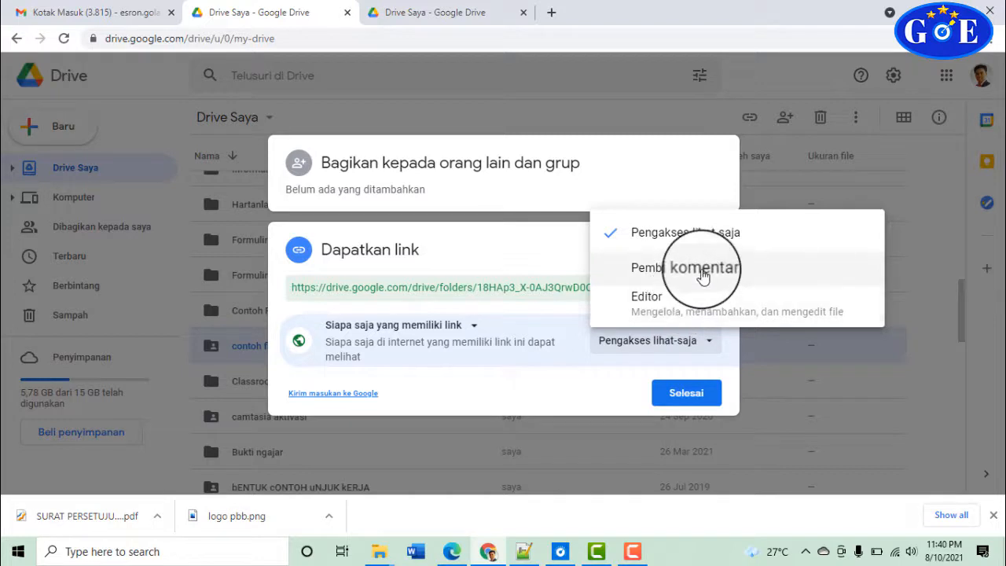
{"action": "left_click", "coordinate": [696, 231]}
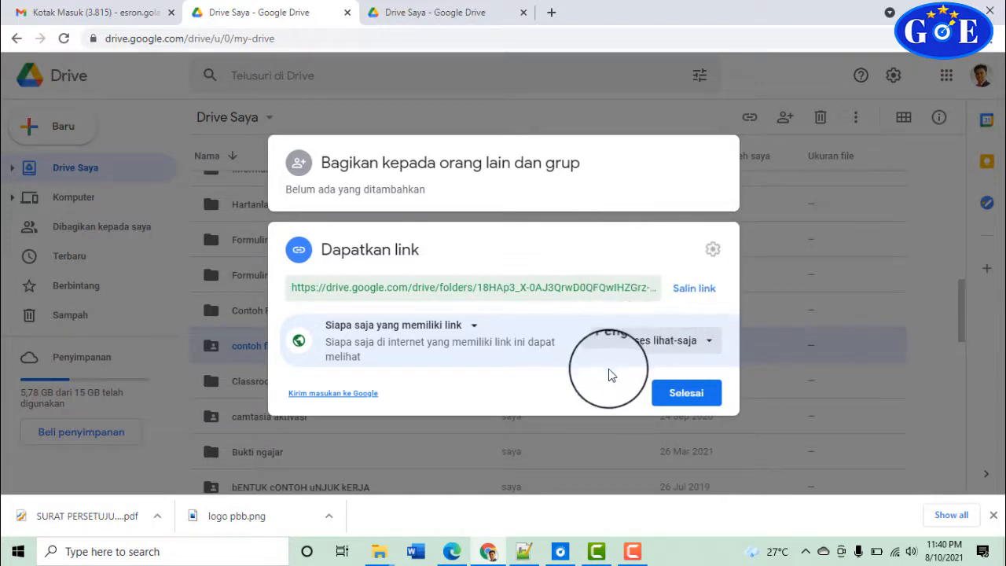
{"action": "left_click", "coordinate": [635, 348]}
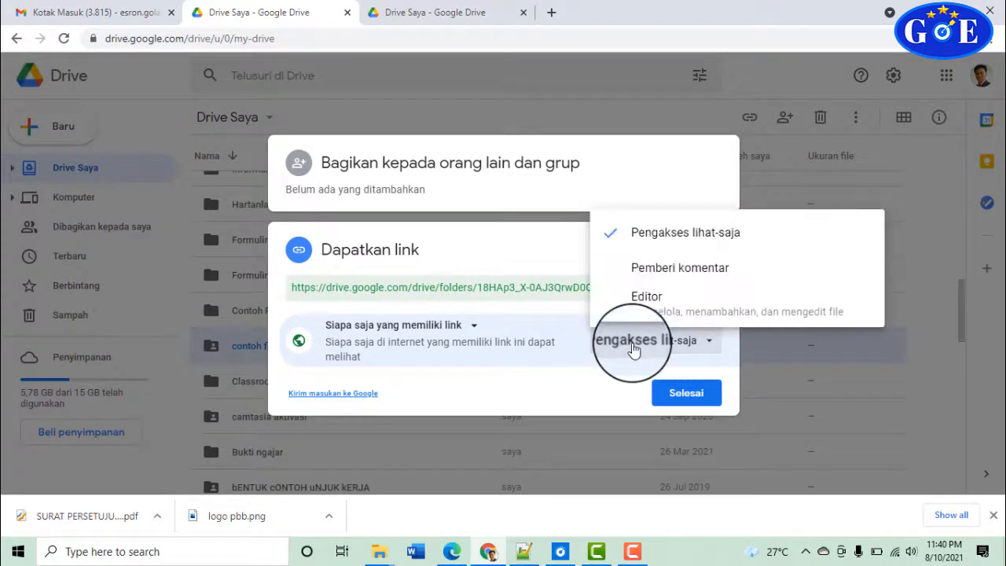
{"action": "left_click", "coordinate": [664, 306]}
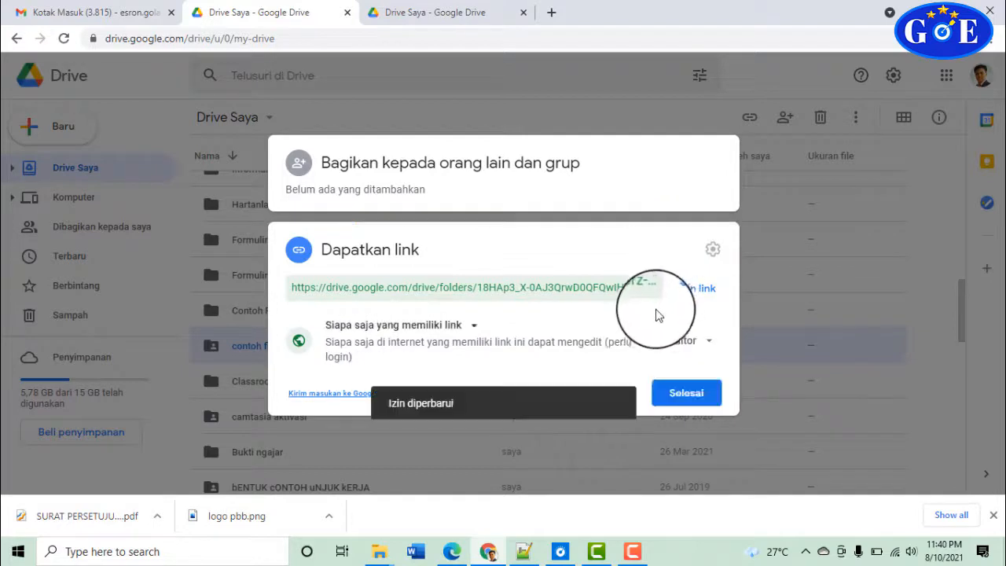
{"action": "left_click", "coordinate": [669, 341]}
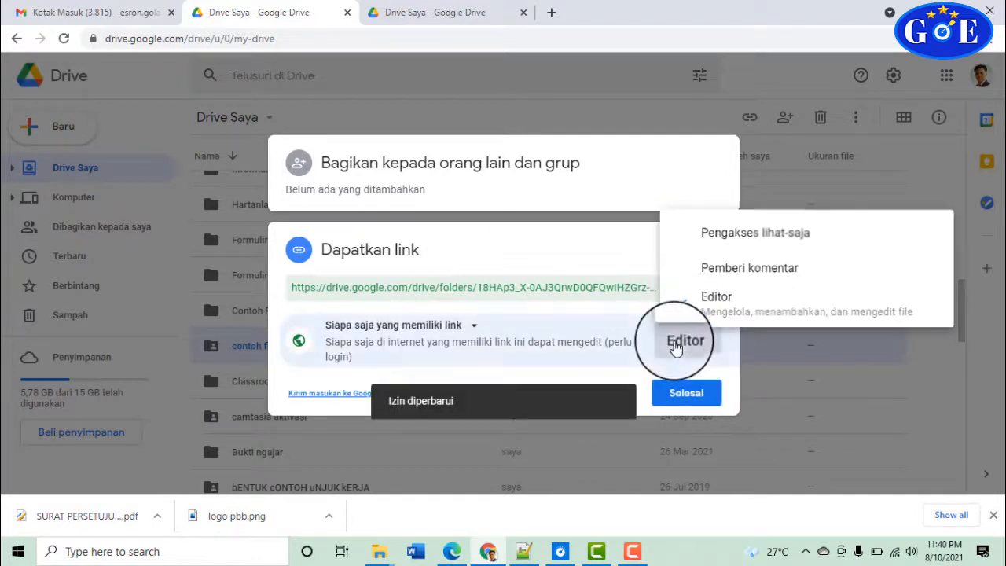
{"action": "left_click", "coordinate": [720, 236]}
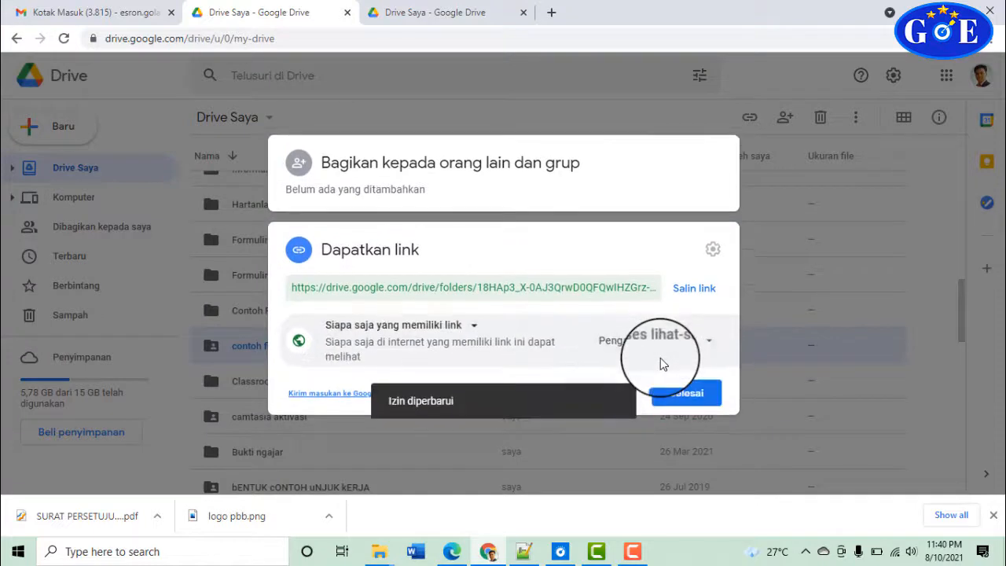
{"action": "left_click", "coordinate": [696, 290]}
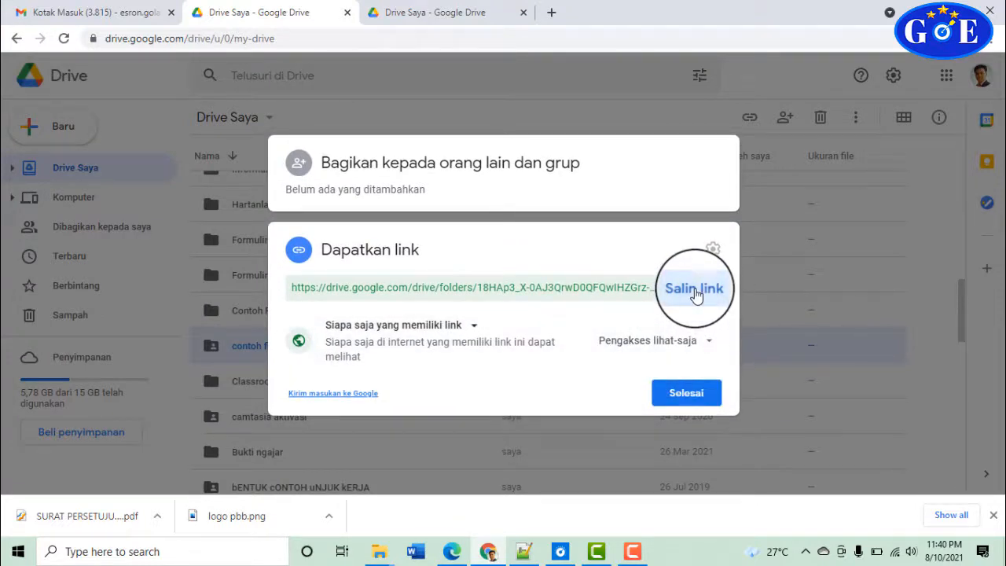
{"action": "left_click", "coordinate": [678, 392]}
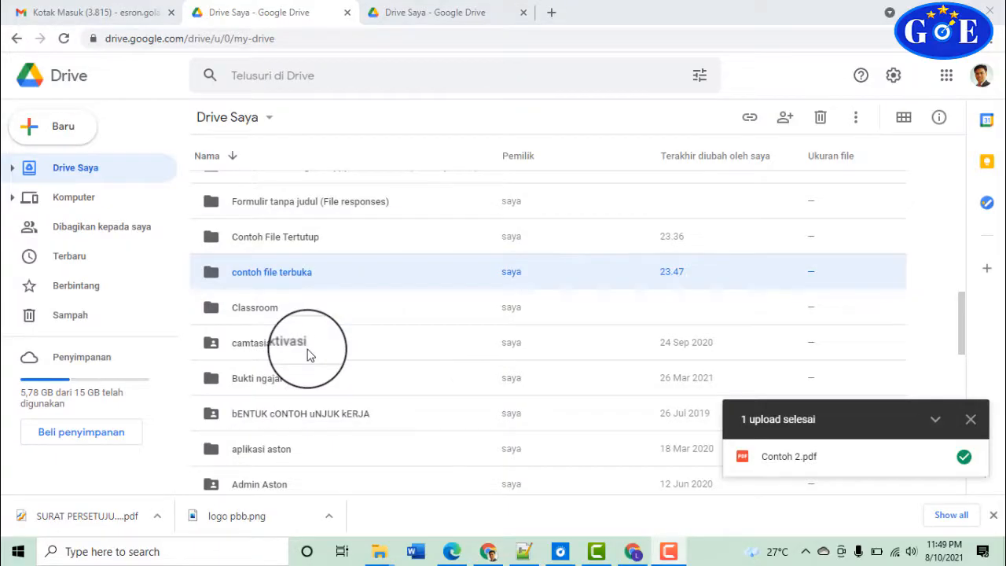
Via Dapatkan link, change Dibatasi to Siapa saja yang memiliki link as viewer, copy the link, finish
{"action": "right_click", "coordinate": [278, 274]}
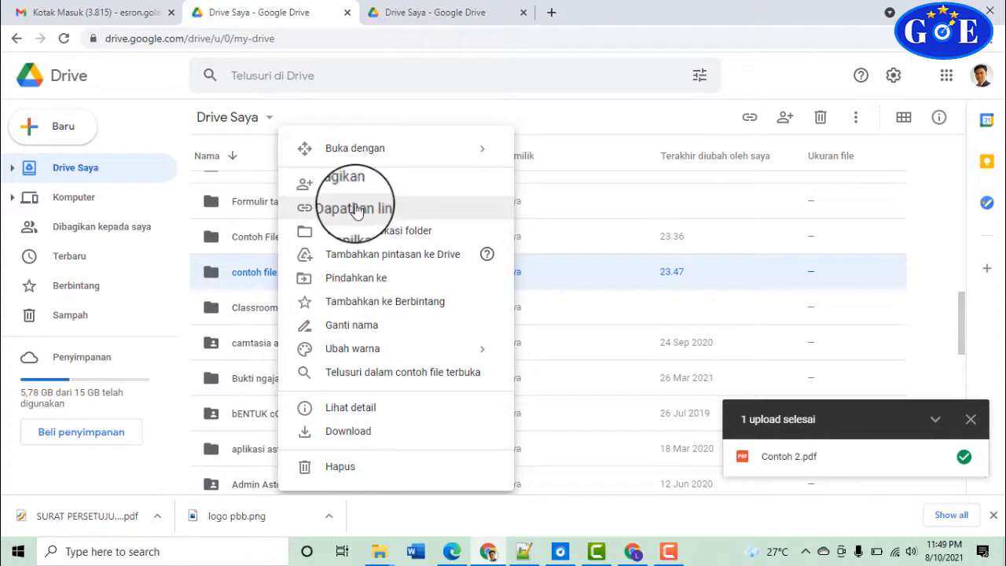
{"action": "left_click", "coordinate": [358, 209]}
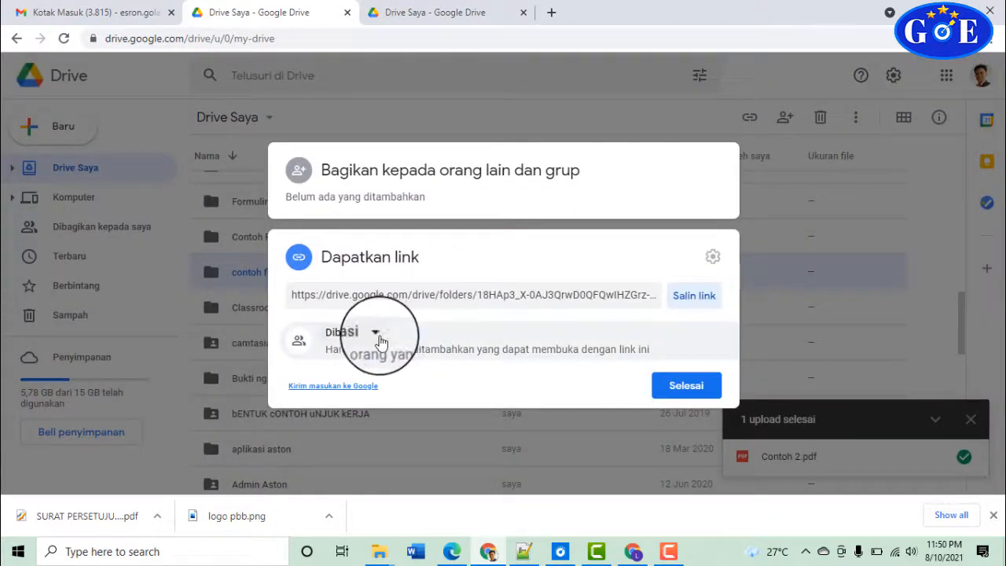
{"action": "left_click", "coordinate": [377, 336]}
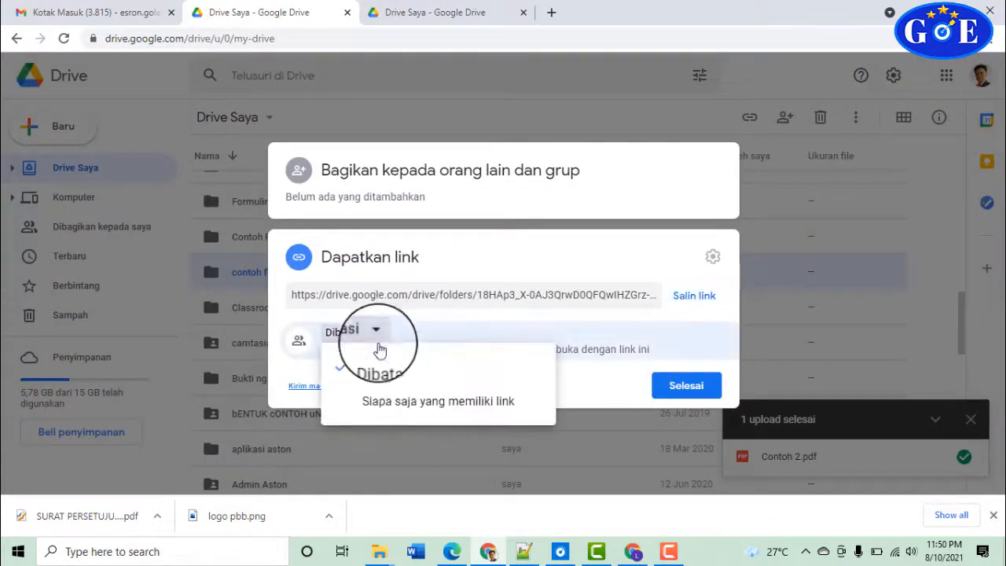
{"action": "left_click", "coordinate": [386, 406]}
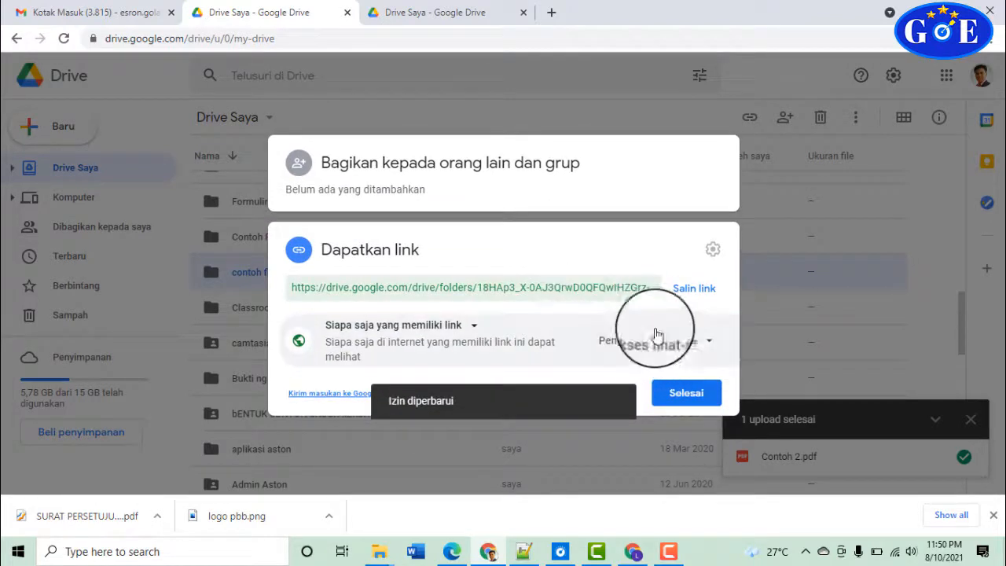
{"action": "left_click", "coordinate": [710, 340]}
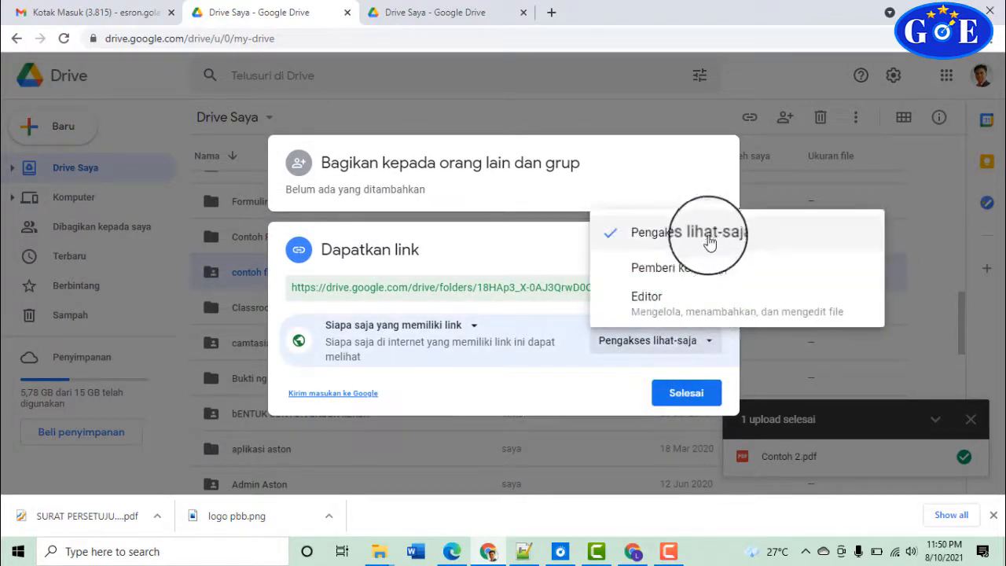
{"action": "left_click", "coordinate": [621, 382]}
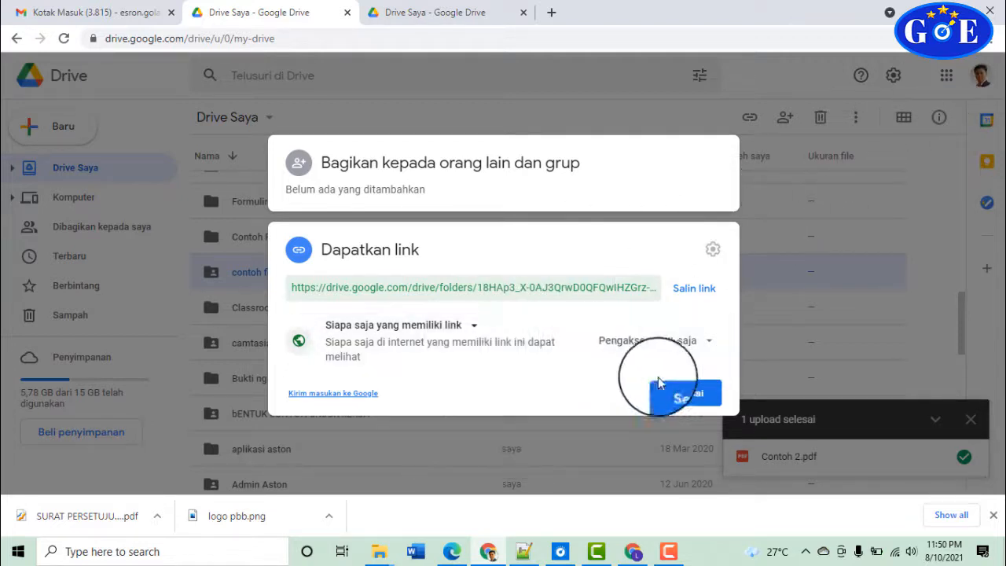
{"action": "left_click", "coordinate": [696, 289]}
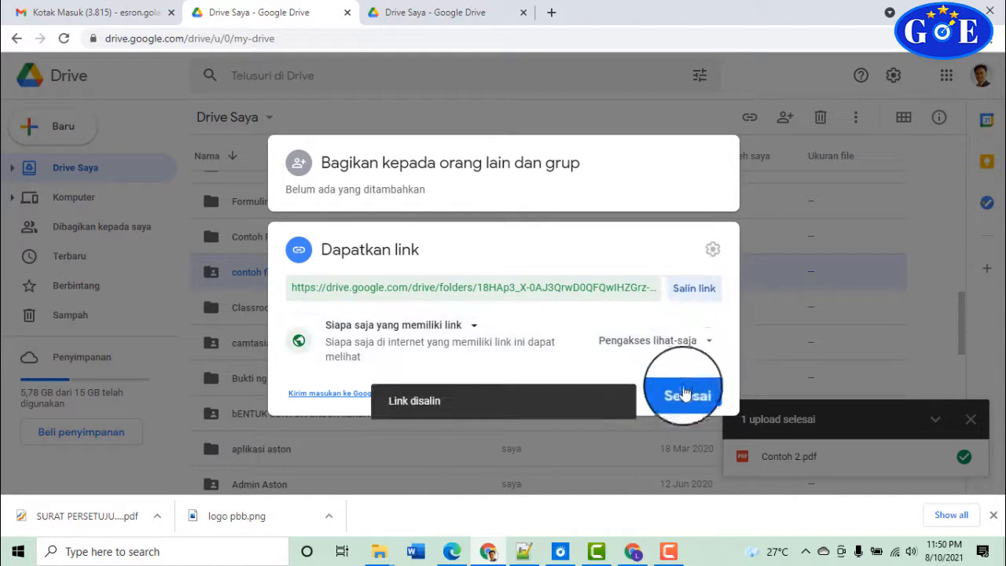
{"action": "left_click", "coordinate": [683, 399]}
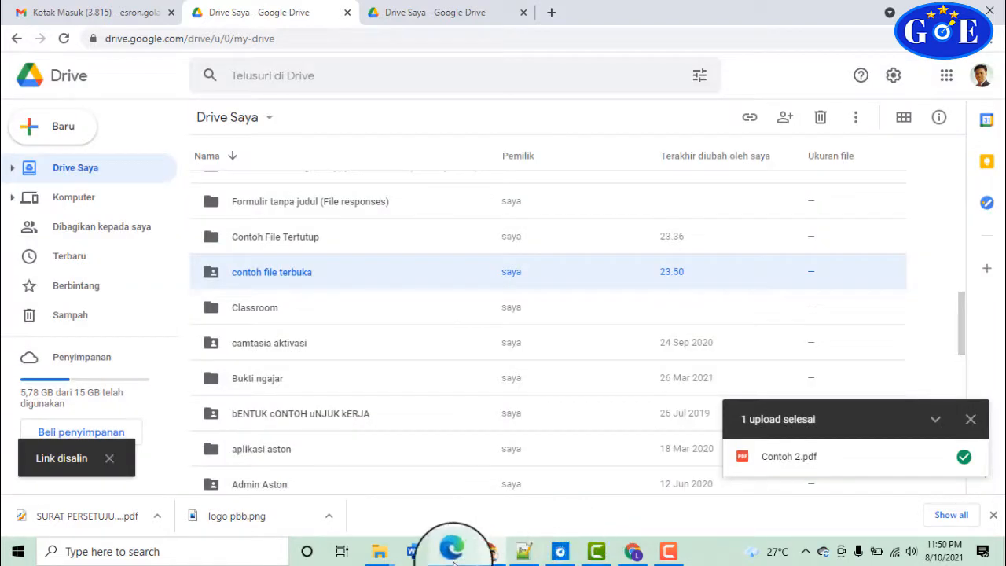
In the second account's window, reload the shared folder, preview Contoh 2.pdf, then return to the owner's window
{"action": "left_click", "coordinate": [634, 553]}
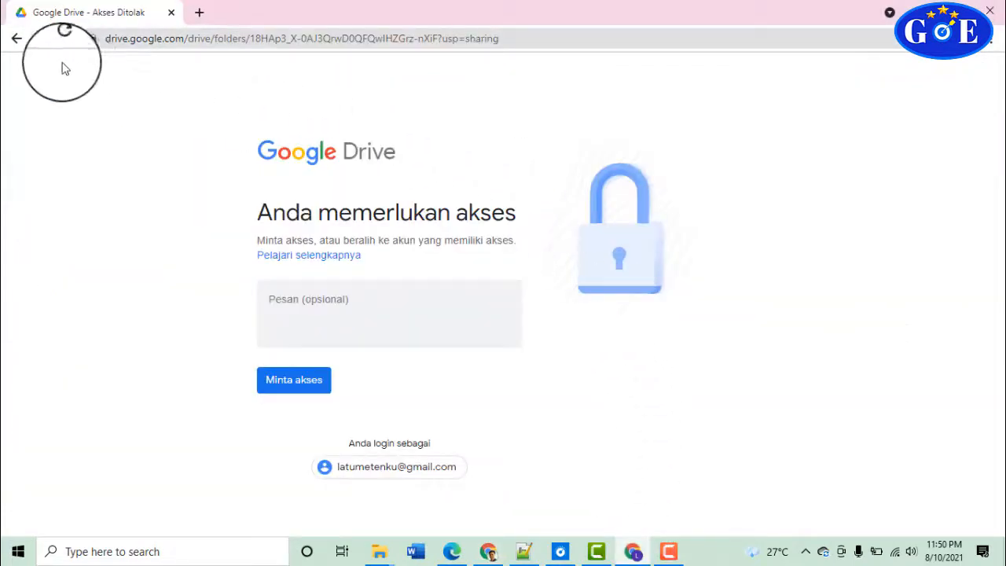
{"action": "left_click", "coordinate": [137, 41]}
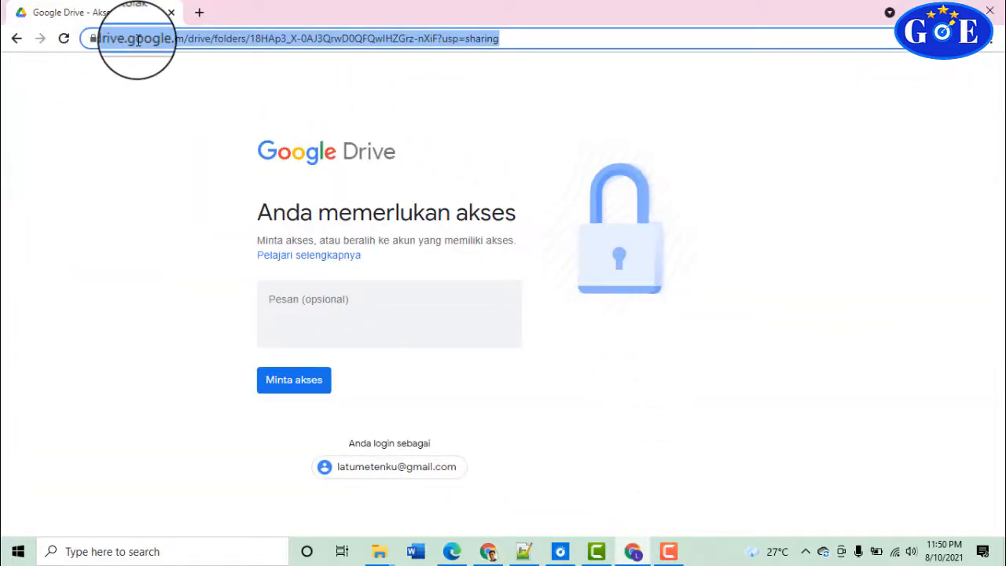
{"action": "key", "text": "Return"}
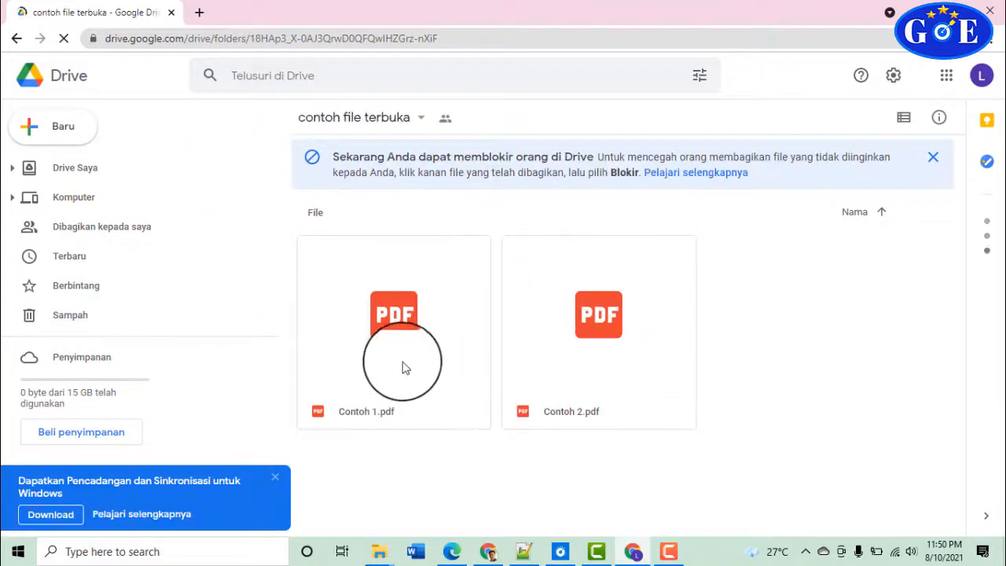
{"action": "left_click", "coordinate": [401, 366]}
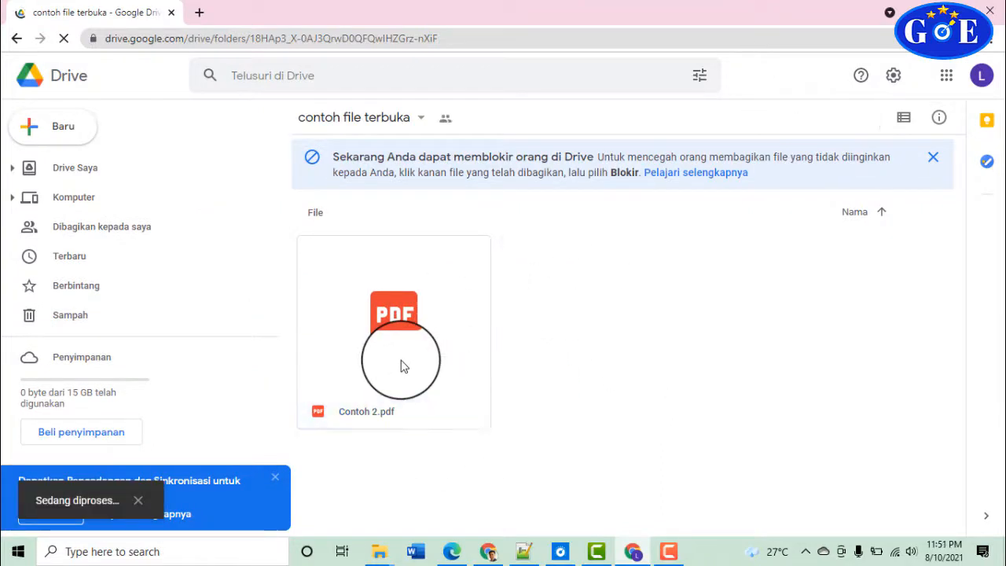
{"action": "double_click", "coordinate": [404, 321]}
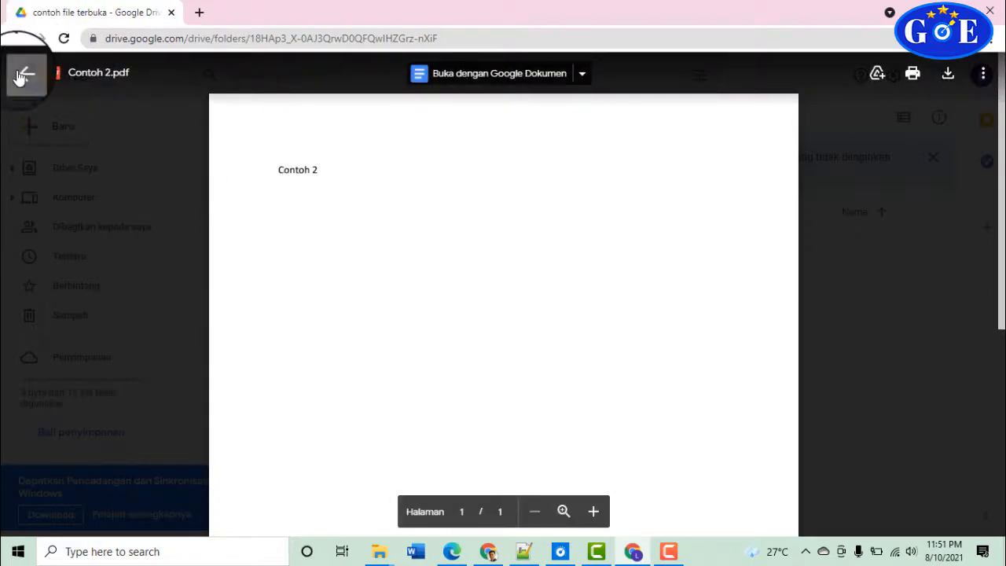
{"action": "left_click", "coordinate": [22, 75]}
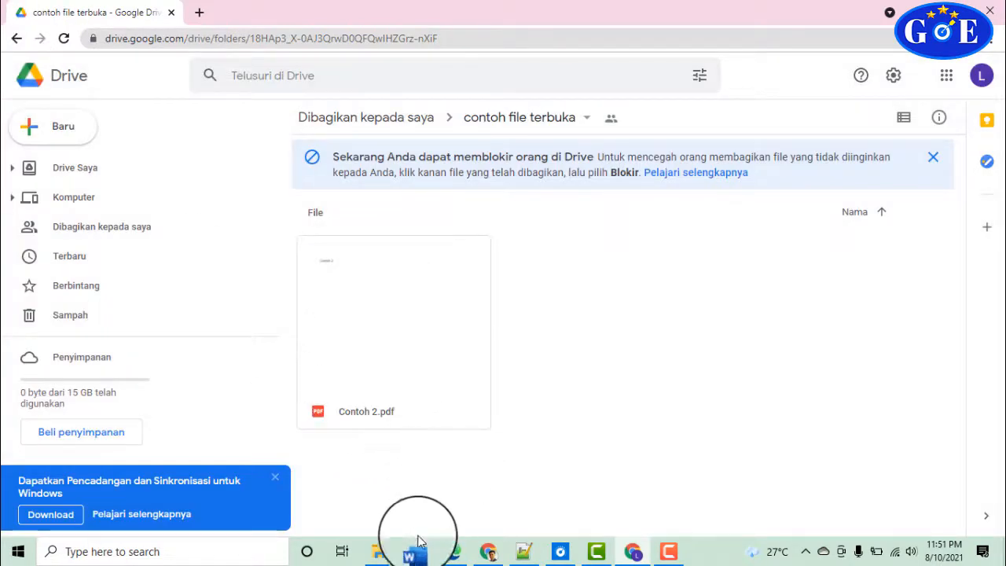
{"action": "mouse_move", "coordinate": [386, 557]}
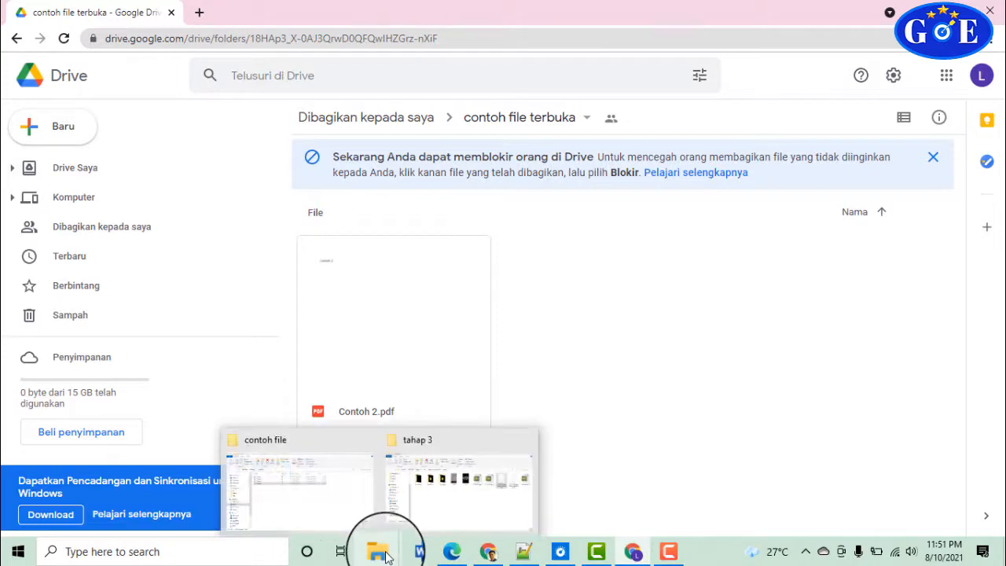
{"action": "left_click", "coordinate": [487, 551]}
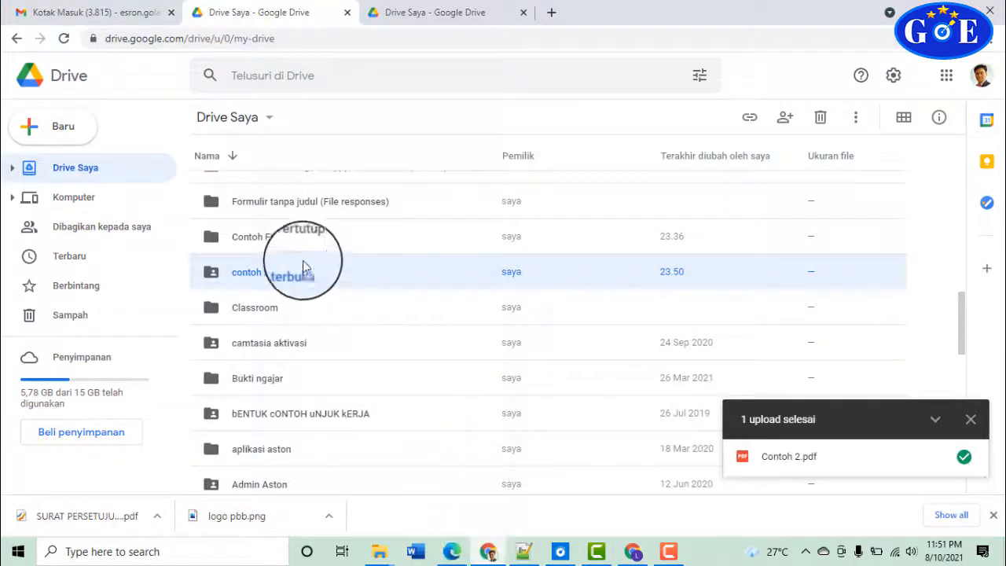
Open the Contoh File Tertutup folder's sharing dialog and keep its general access restricted to added people
{"action": "left_click", "coordinate": [291, 239]}
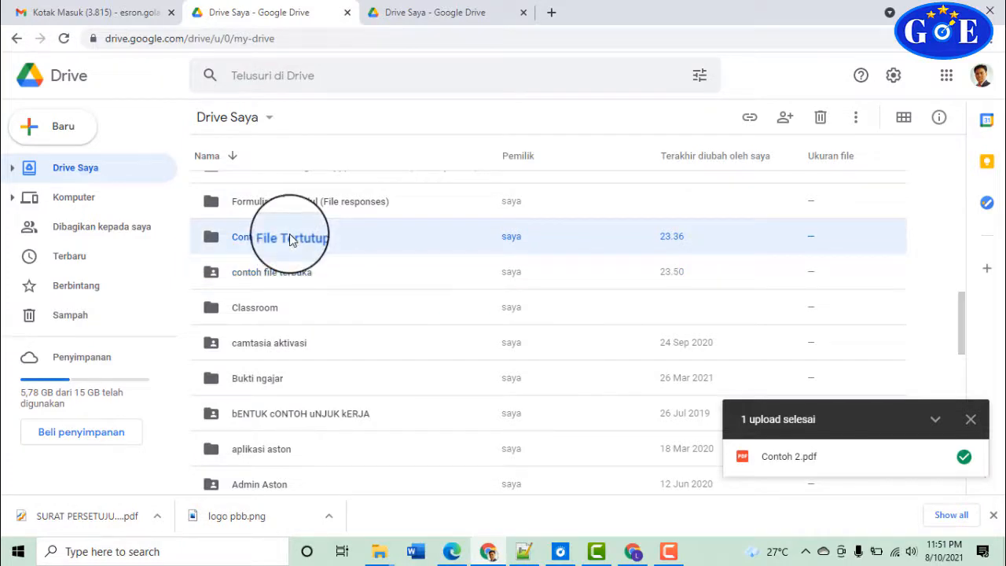
{"action": "right_click", "coordinate": [291, 238]}
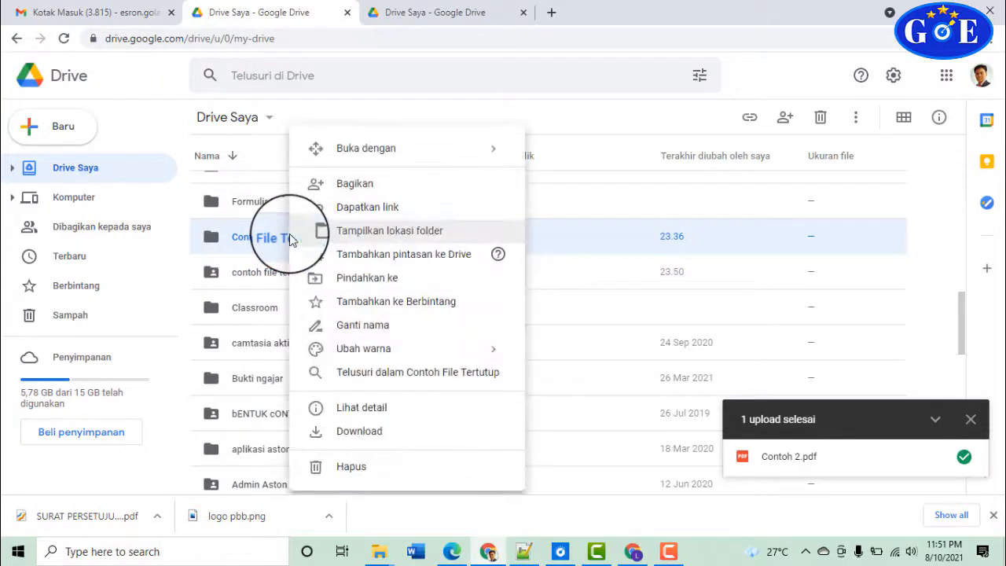
{"action": "left_click", "coordinate": [356, 210]}
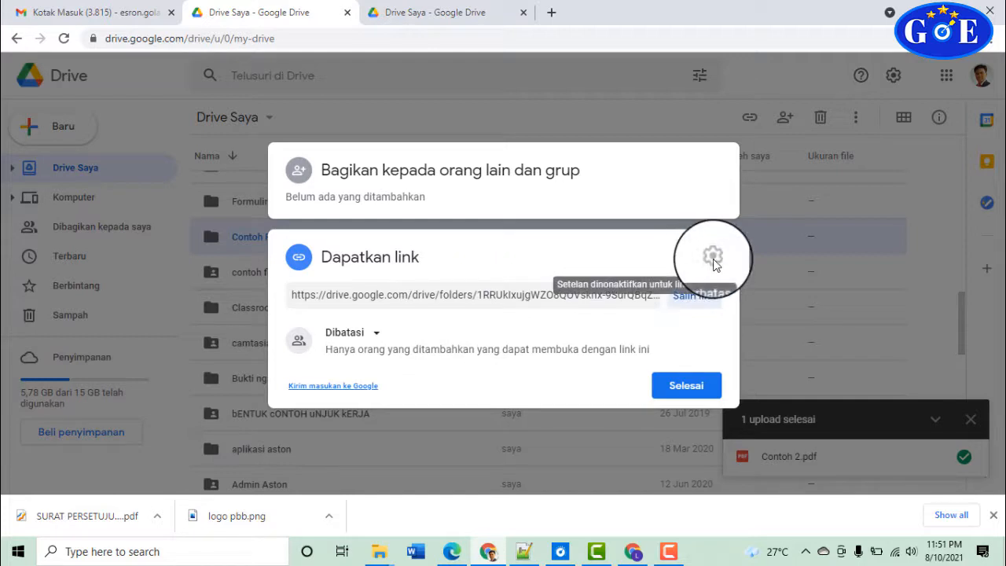
{"action": "left_click", "coordinate": [377, 336]}
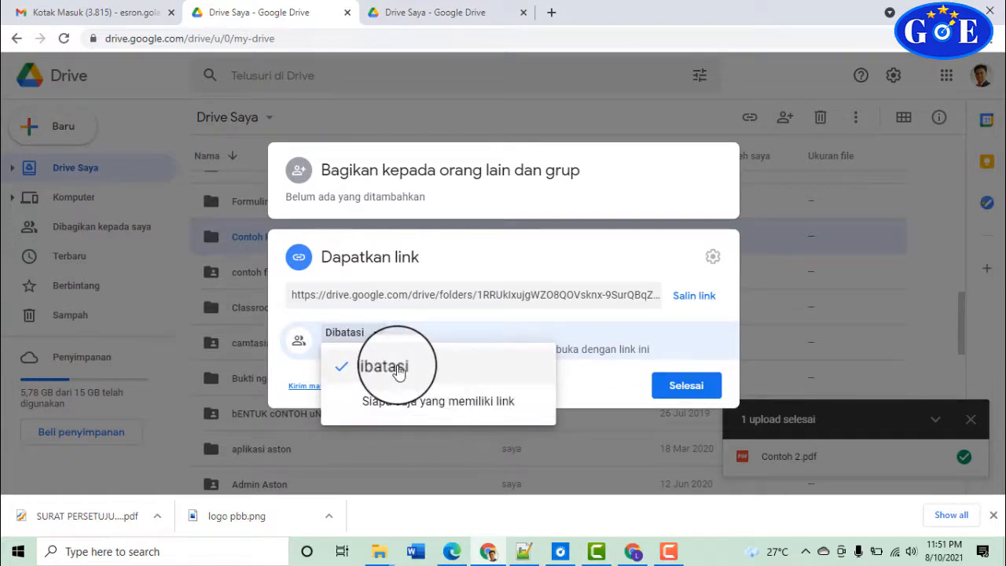
{"action": "left_click", "coordinate": [399, 370]}
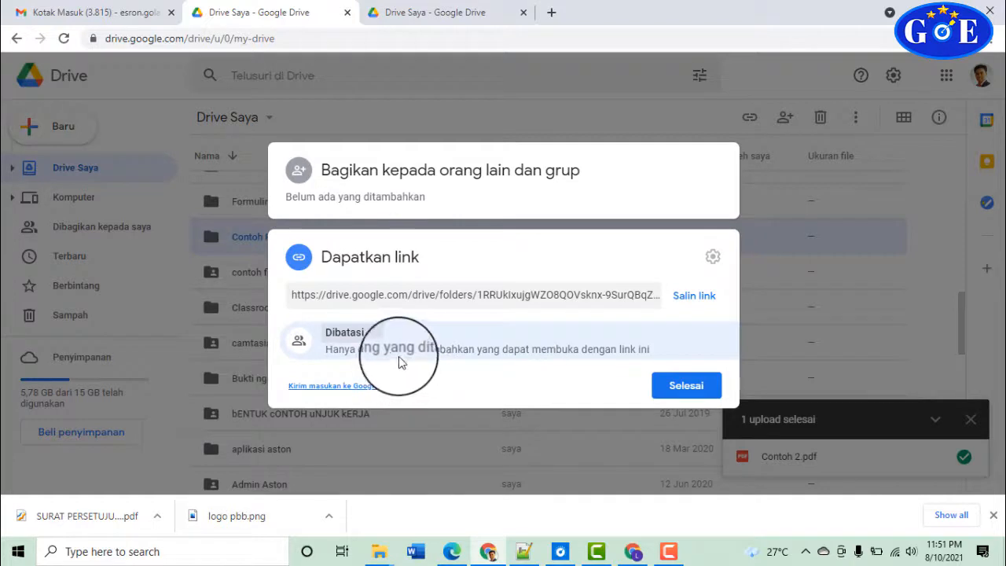
{"action": "left_click_drag", "start_coordinate": [589, 349], "coordinate": [650, 349]}
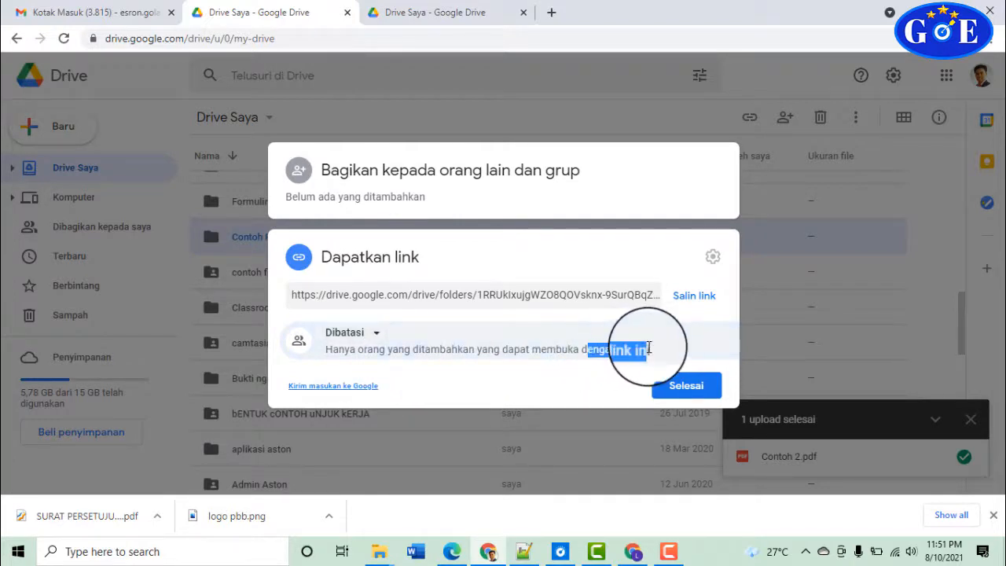
{"action": "left_click", "coordinate": [408, 197]}
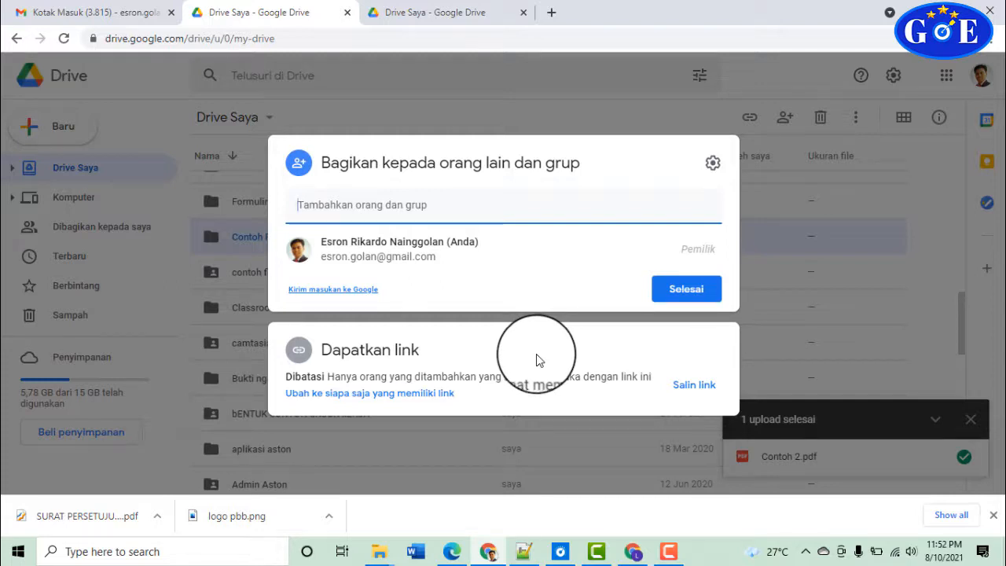
Add three contacts as recipients of Contoh File Tertutup with Pengakses lihat-saja (view-only) access
{"action": "left_click", "coordinate": [438, 202]}
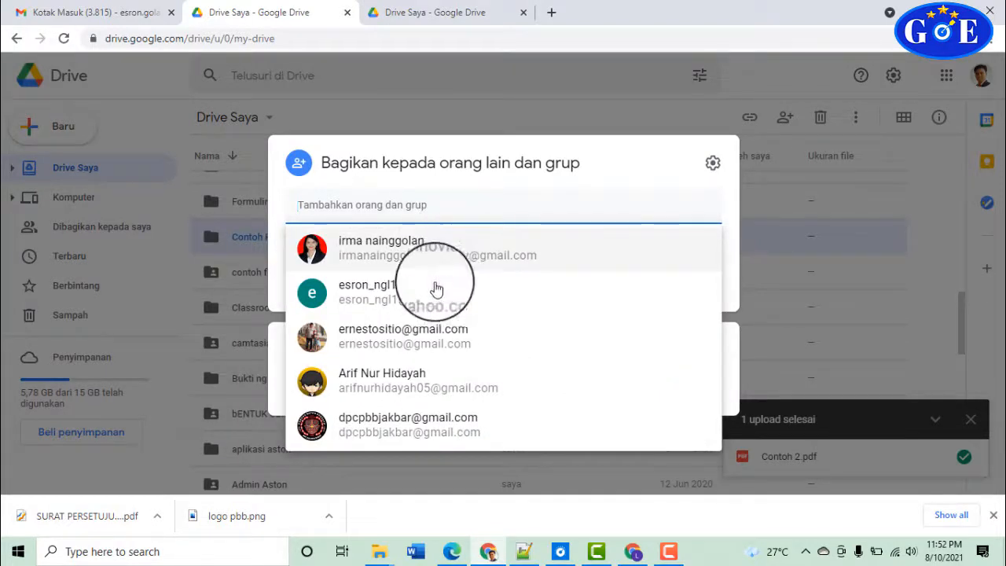
{"action": "mouse_move", "coordinate": [450, 281]}
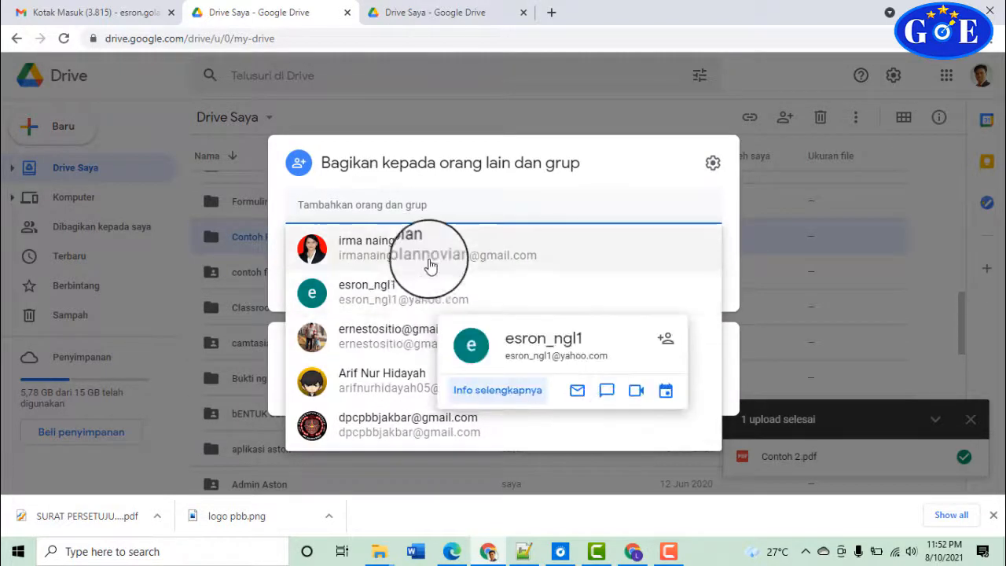
{"action": "left_click", "coordinate": [429, 259]}
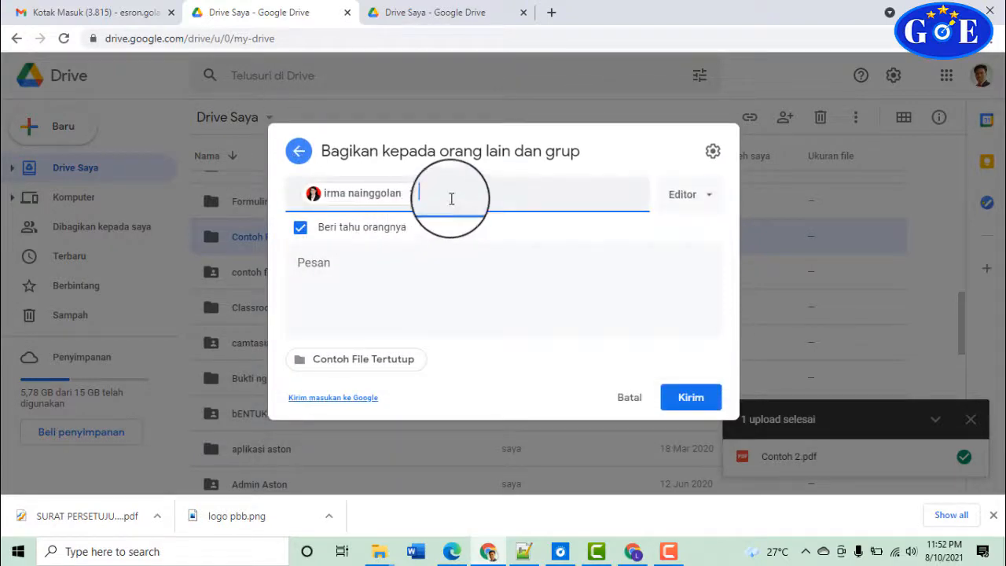
{"action": "left_click", "coordinate": [444, 207]}
{"action": "left_click", "coordinate": [432, 248]}
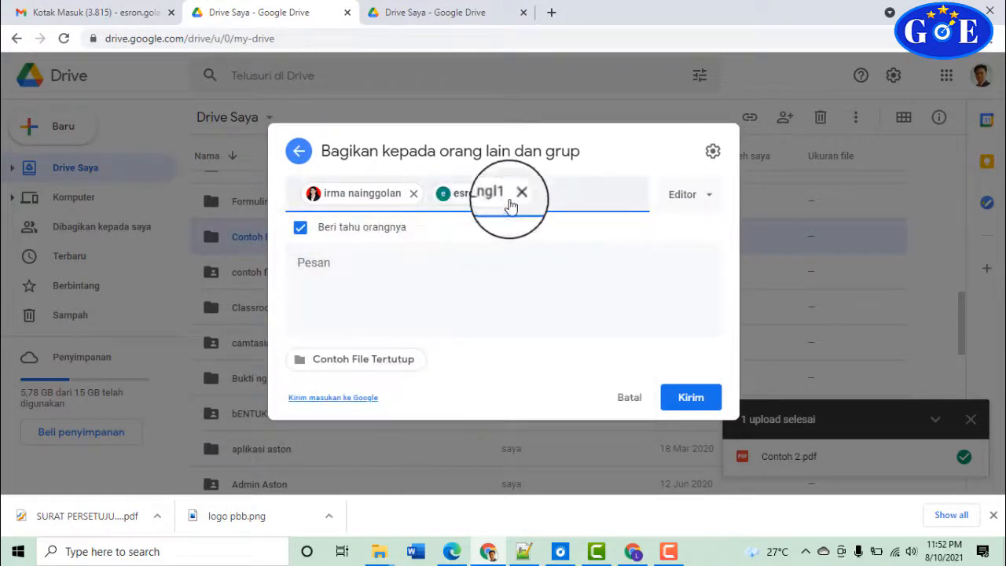
{"action": "left_click", "coordinate": [539, 193]}
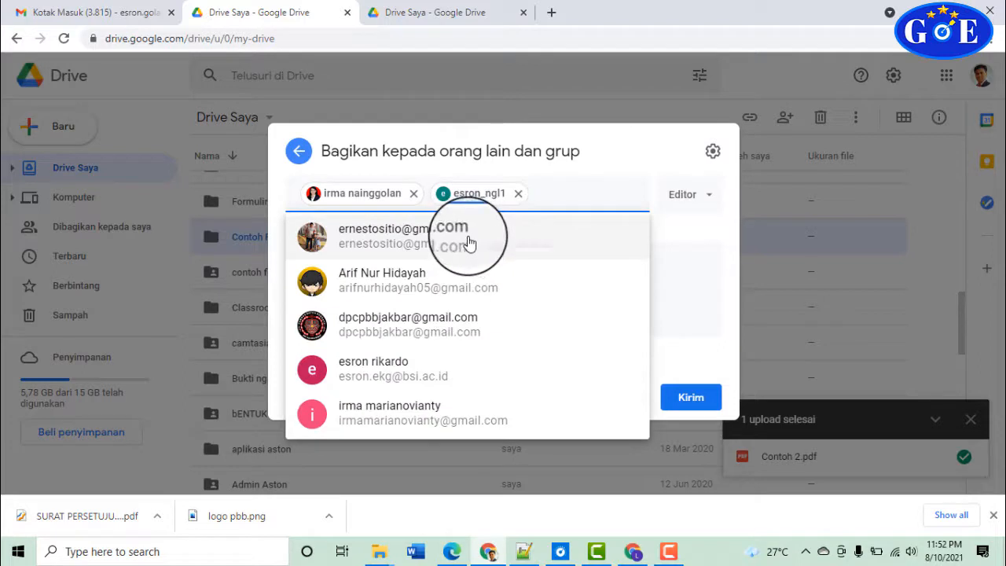
{"action": "left_click", "coordinate": [476, 248]}
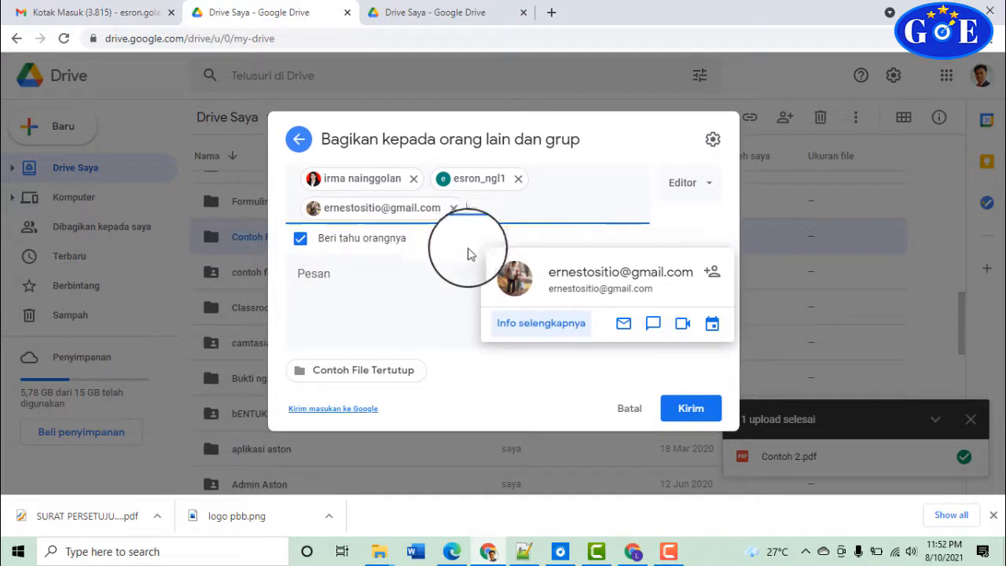
{"action": "left_click", "coordinate": [712, 195]}
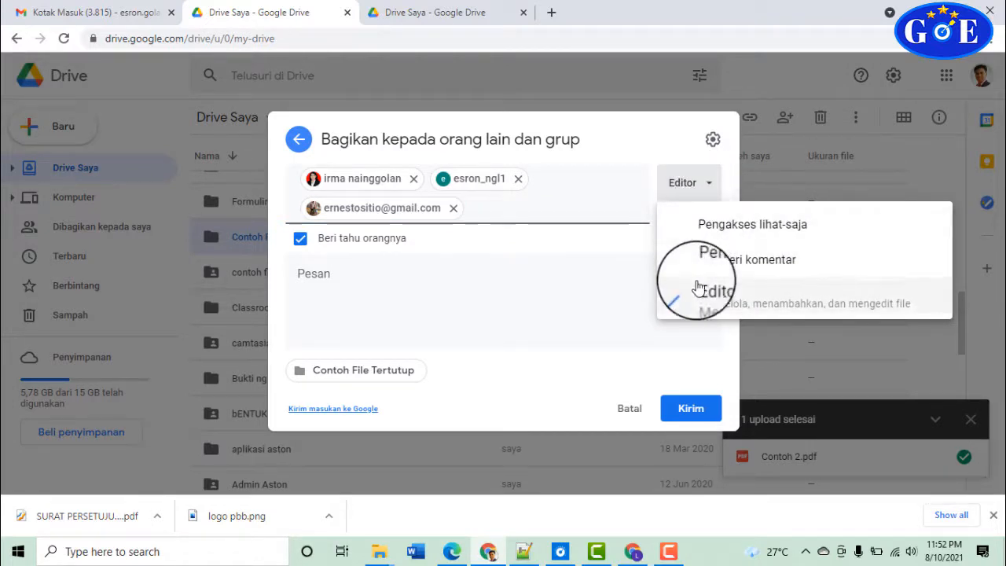
{"action": "left_click", "coordinate": [686, 227]}
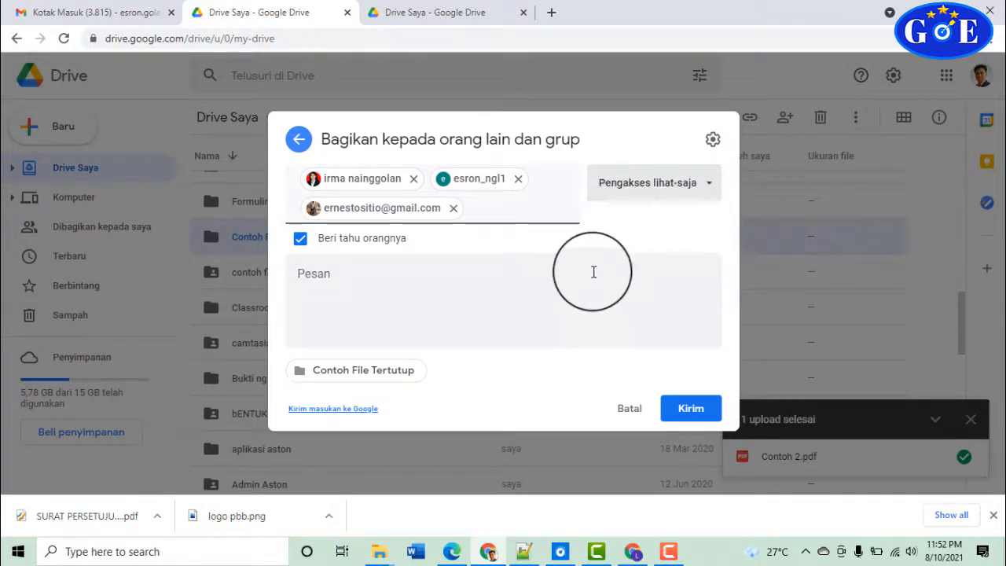
Remove all three pending recipients, closing the stray contacts page, so only the owner remains
{"action": "left_click", "coordinate": [542, 284]}
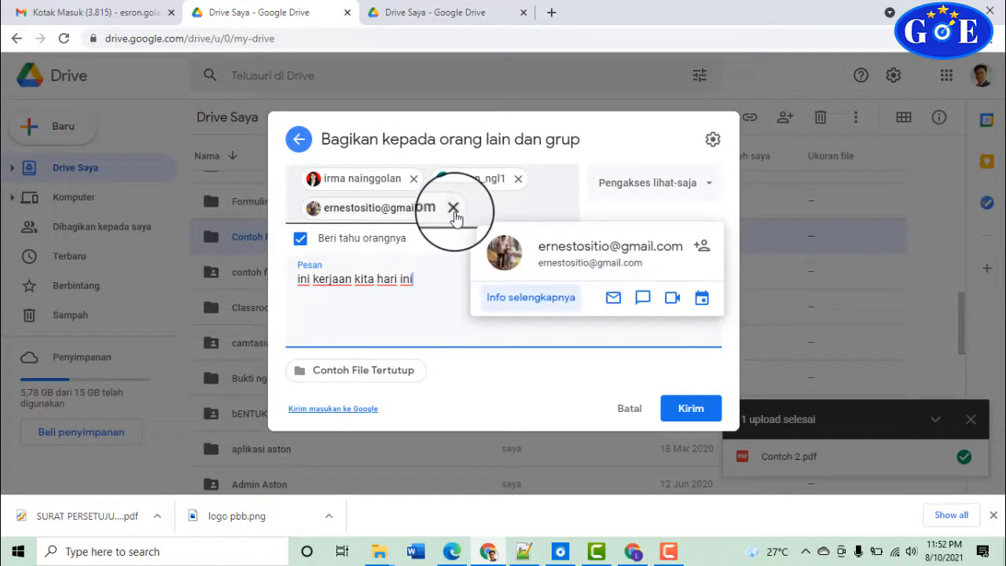
{"action": "left_click", "coordinate": [414, 181]}
{"action": "left_click", "coordinate": [414, 181]}
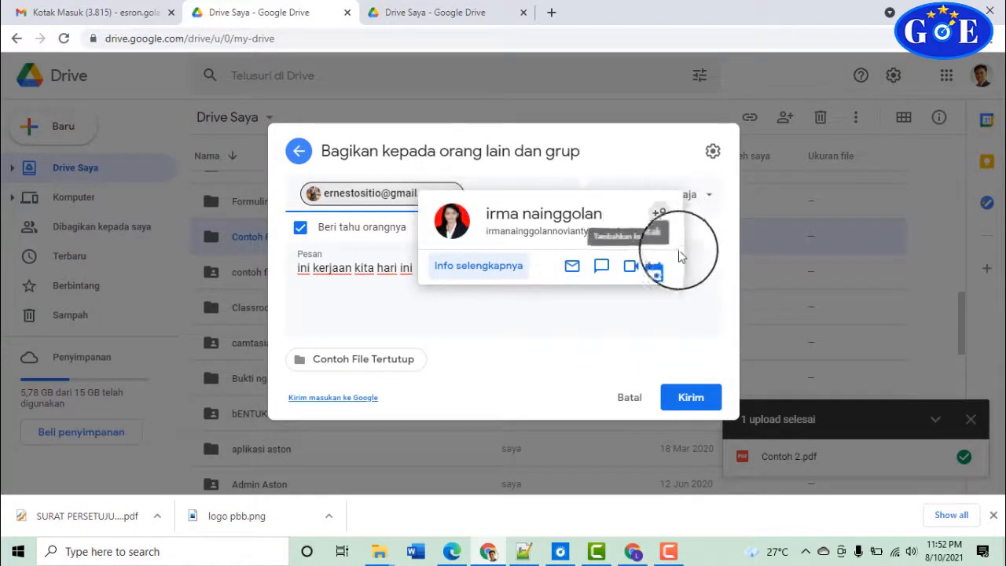
{"action": "left_click", "coordinate": [576, 283]}
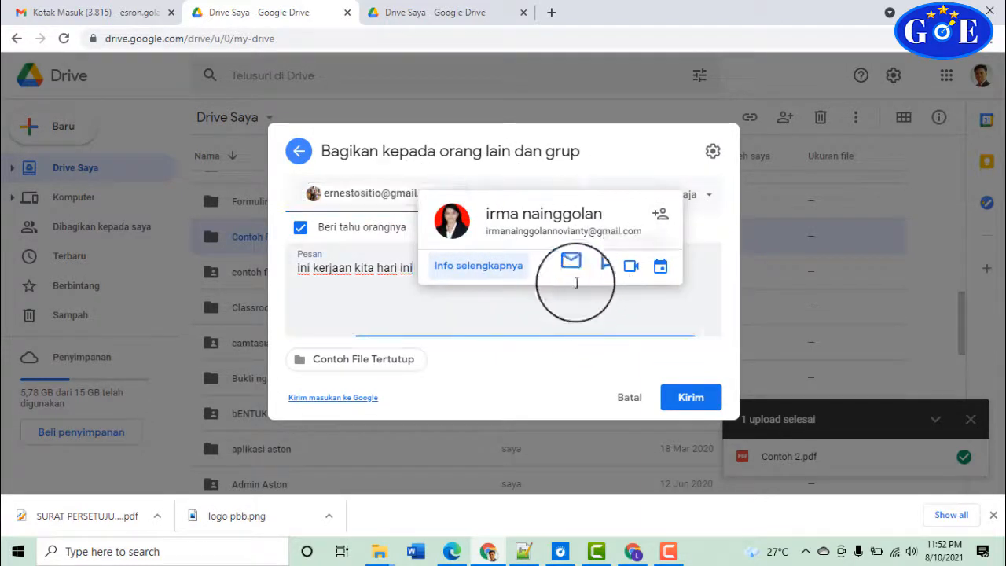
{"action": "left_click", "coordinate": [666, 219]}
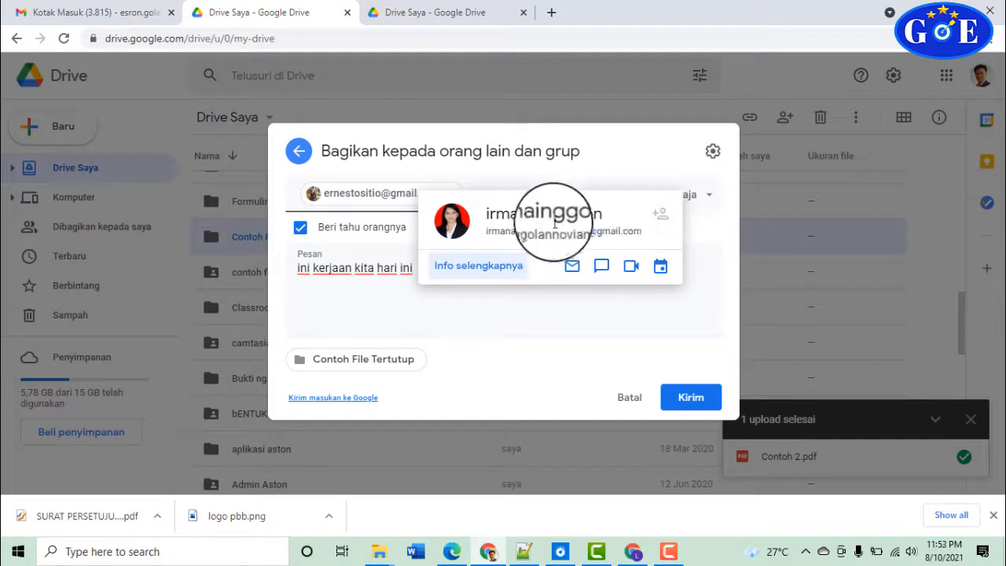
{"action": "left_click", "coordinate": [553, 286]}
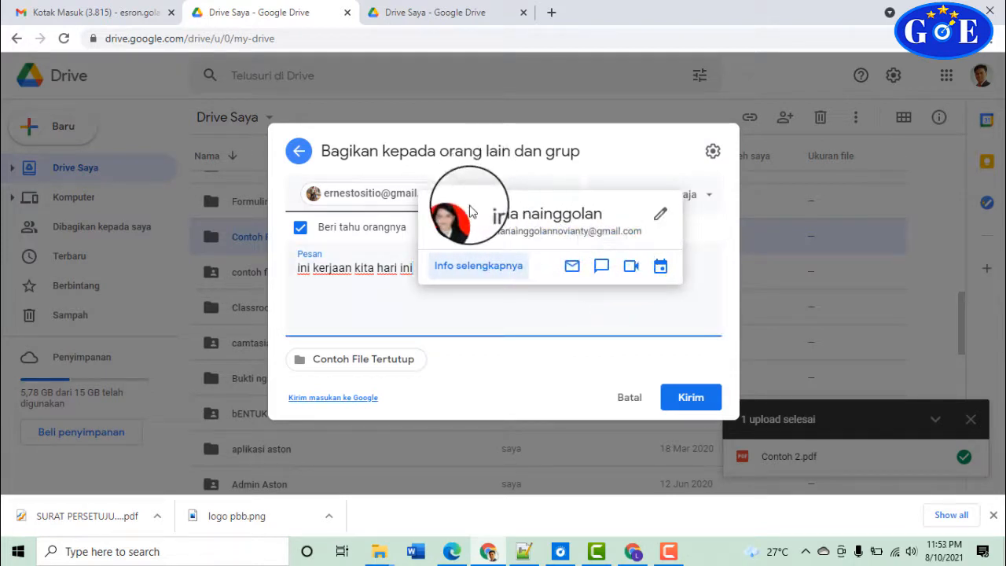
{"action": "left_click", "coordinate": [661, 219]}
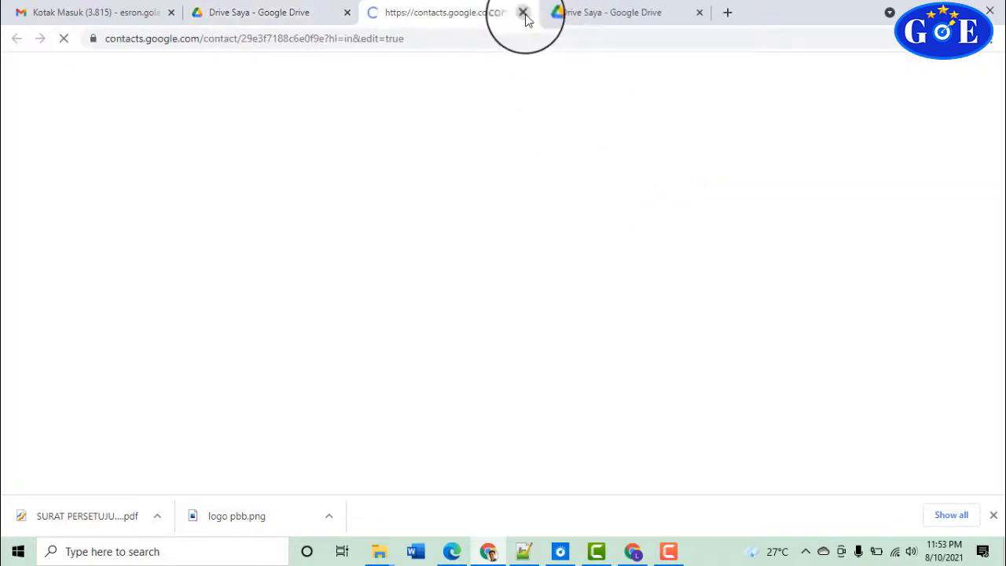
{"action": "left_click", "coordinate": [523, 14]}
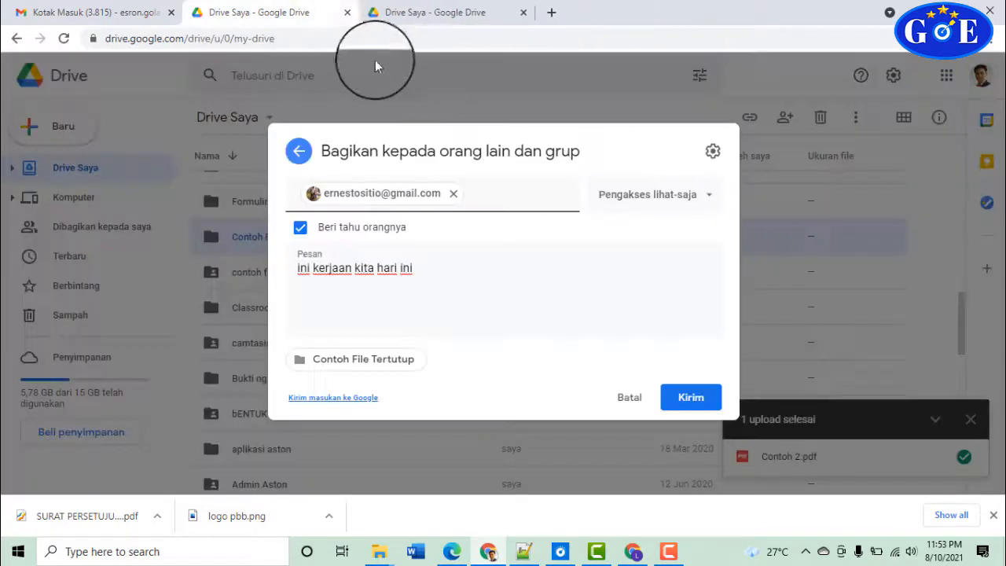
{"action": "left_click", "coordinate": [454, 194]}
{"action": "mouse_move", "coordinate": [476, 268]}
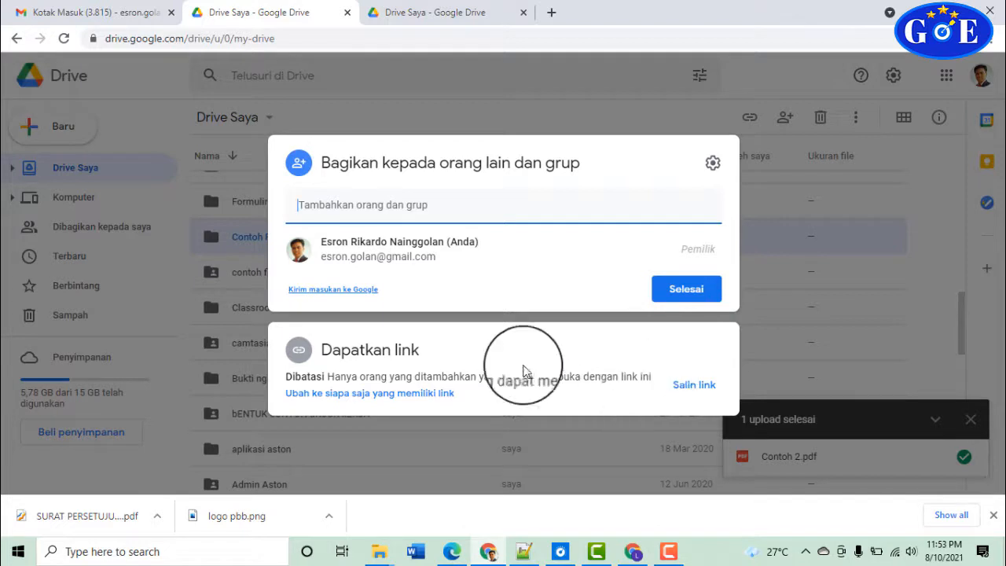
In the sharing settings, allow editors to change permissions and share the folder
{"action": "left_click", "coordinate": [712, 165]}
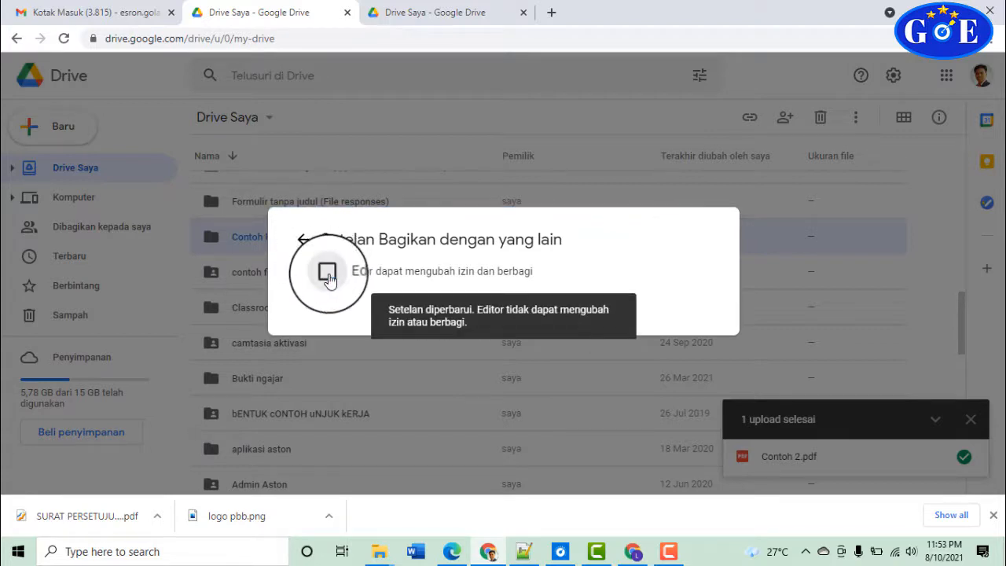
{"action": "left_click", "coordinate": [328, 275]}
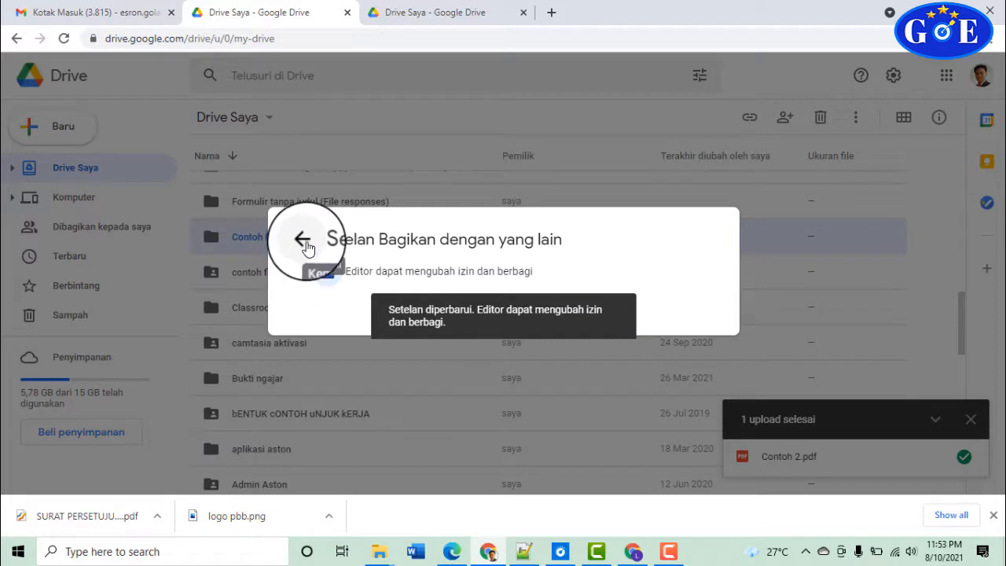
{"action": "left_click", "coordinate": [304, 242]}
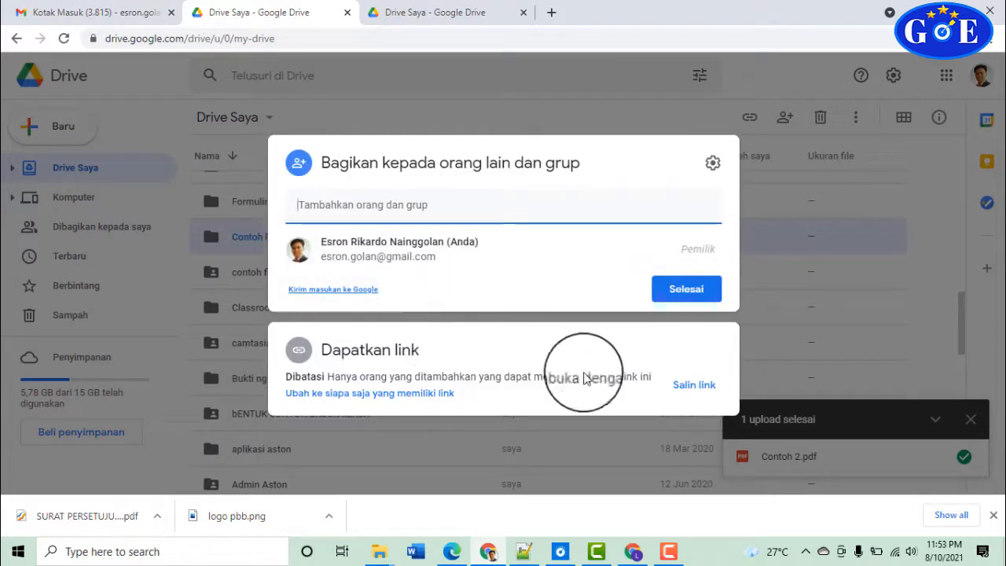
Set link access back to Dibatasi (restricted), copy the folder link and finish sharing
{"action": "left_click", "coordinate": [330, 393]}
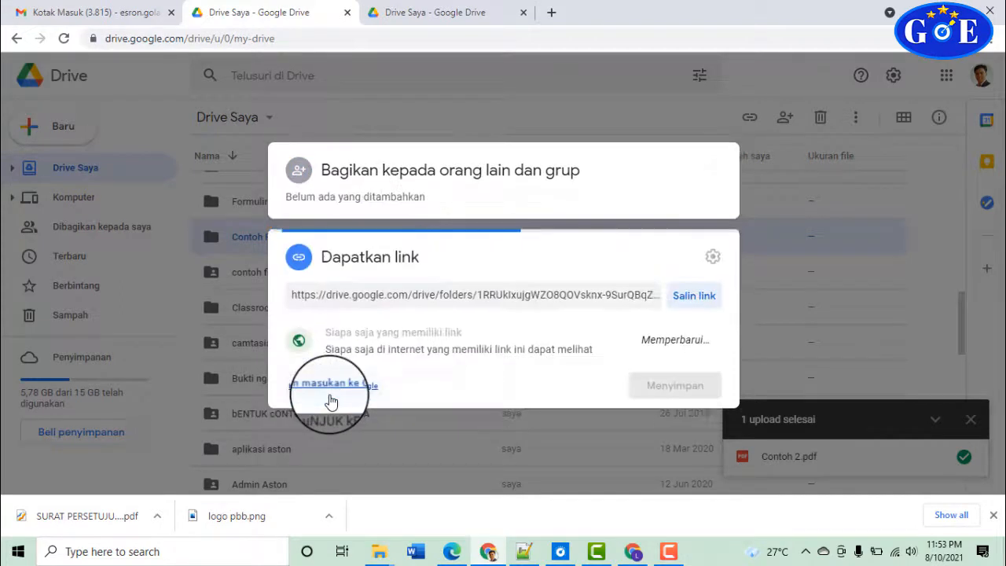
{"action": "left_click", "coordinate": [469, 328]}
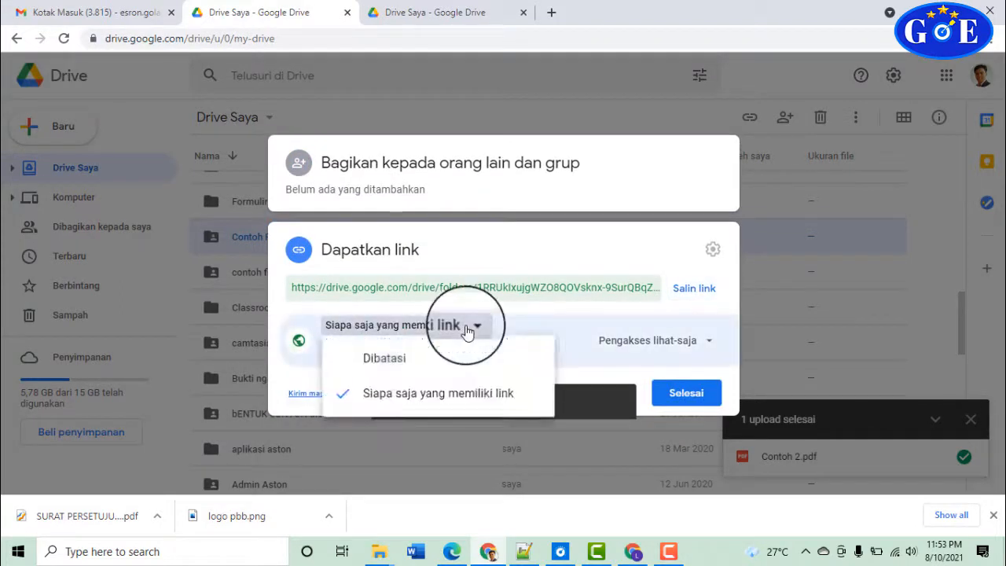
{"action": "left_click", "coordinate": [439, 360]}
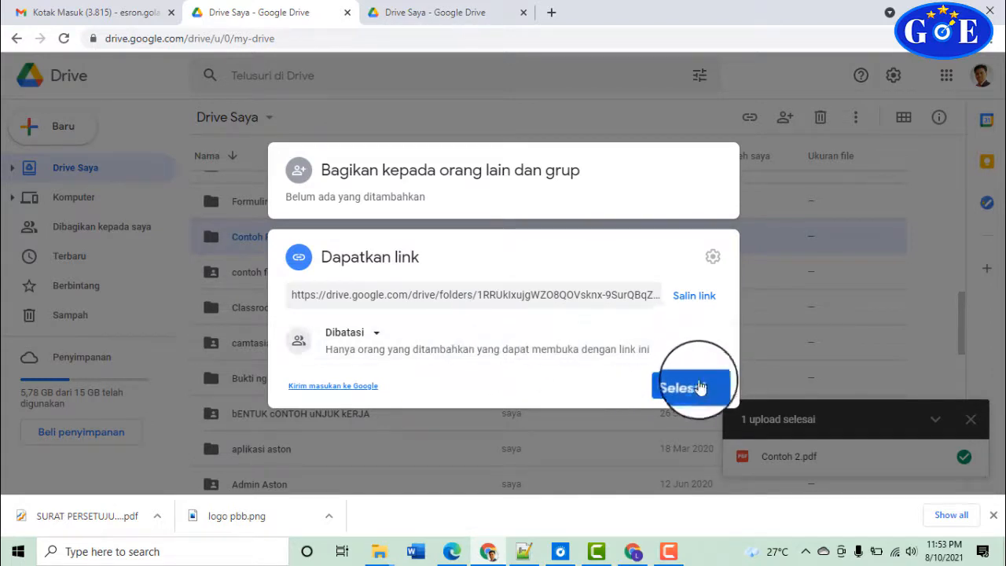
{"action": "left_click", "coordinate": [696, 298]}
{"action": "left_click", "coordinate": [687, 389]}
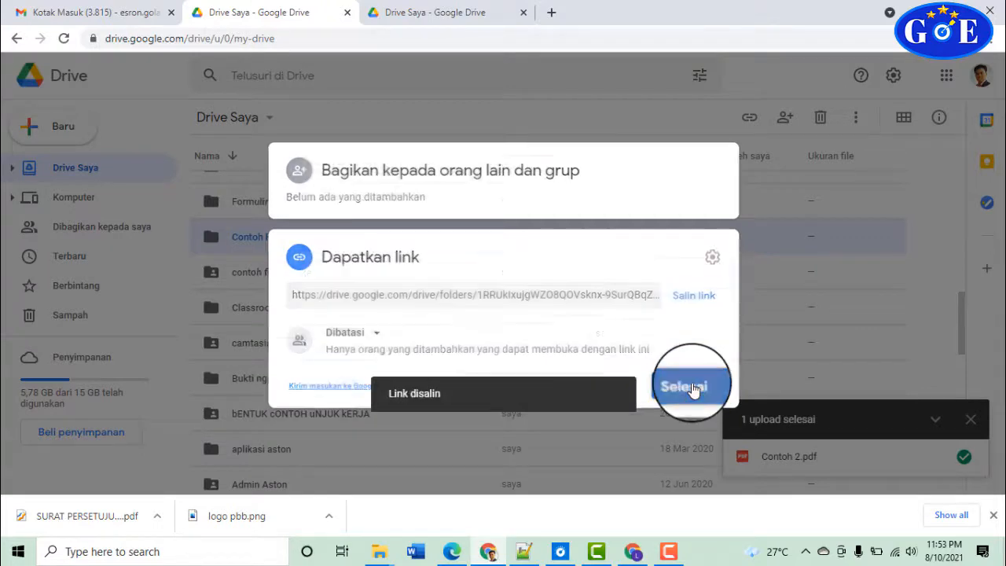
Open the copied Contoh File Tertutup link in the second account's browser window
{"action": "left_click", "coordinate": [633, 548]}
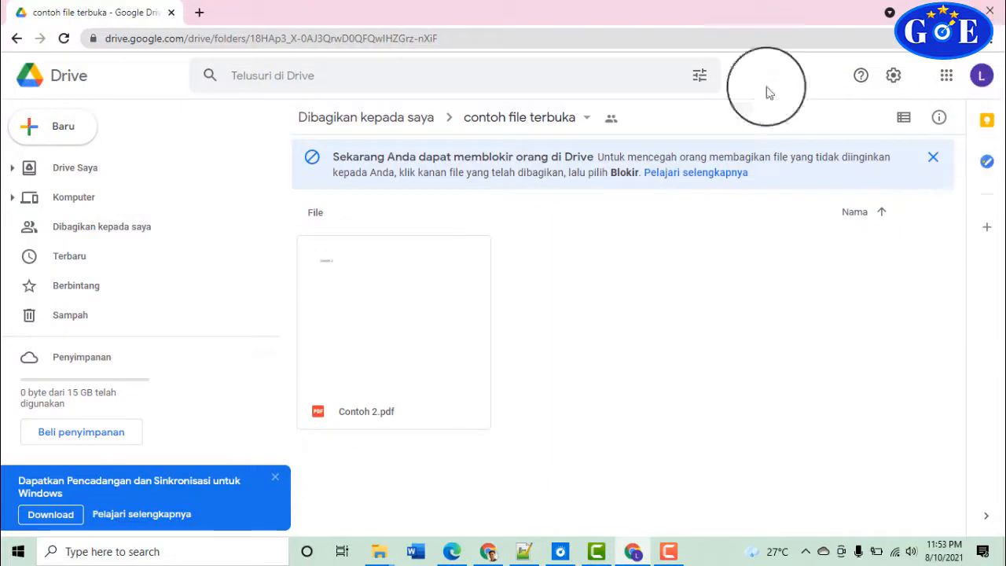
{"action": "left_click", "coordinate": [507, 35]}
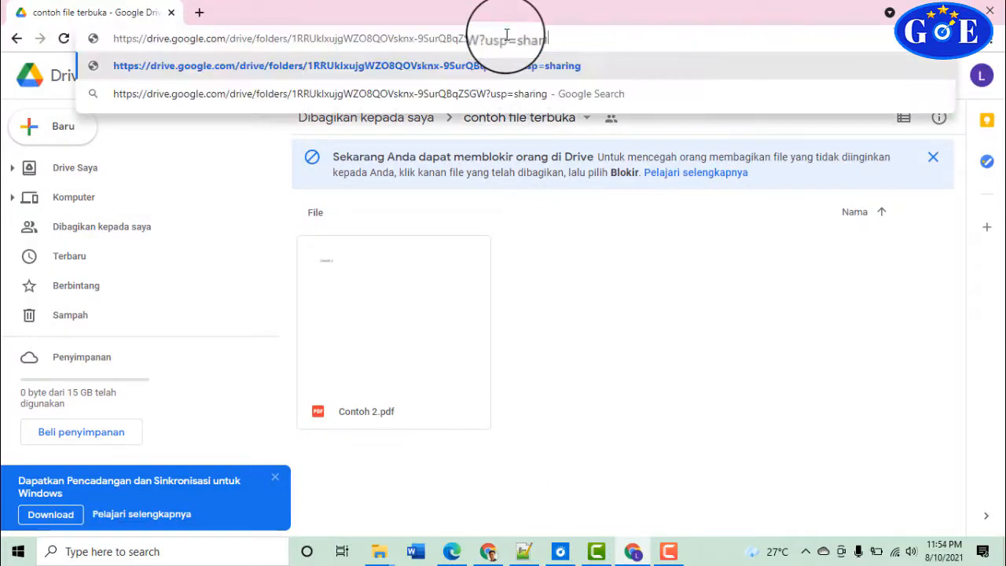
{"action": "key", "text": "Return"}
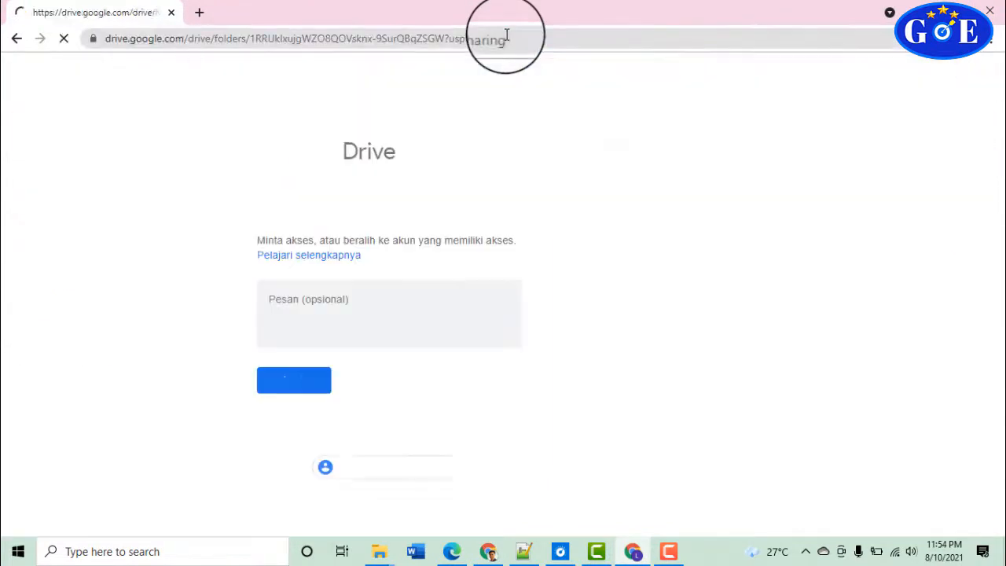
Send the owner an access request, reload the link, and return to the first account's Drive
{"action": "left_click", "coordinate": [507, 34]}
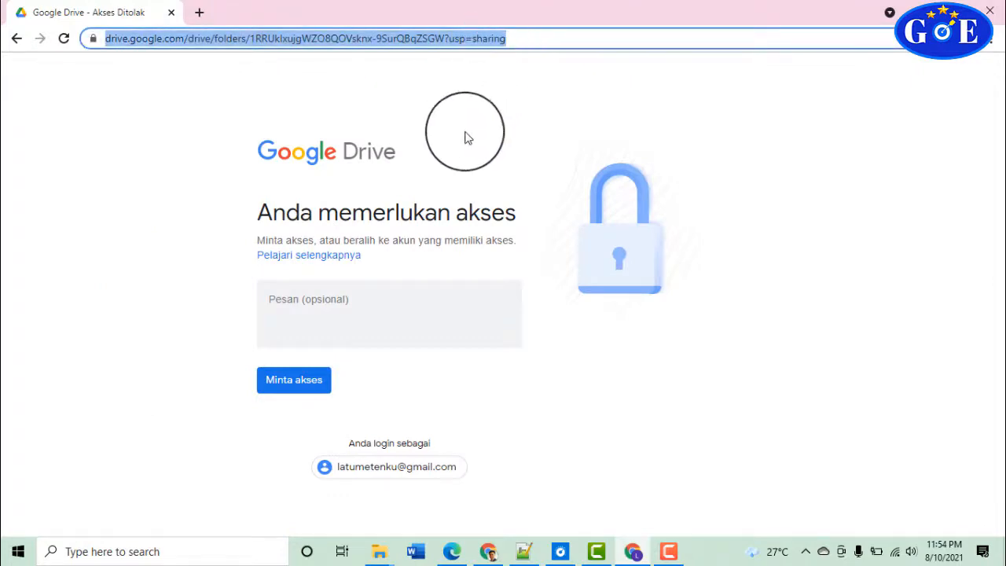
{"action": "left_click", "coordinate": [383, 294]}
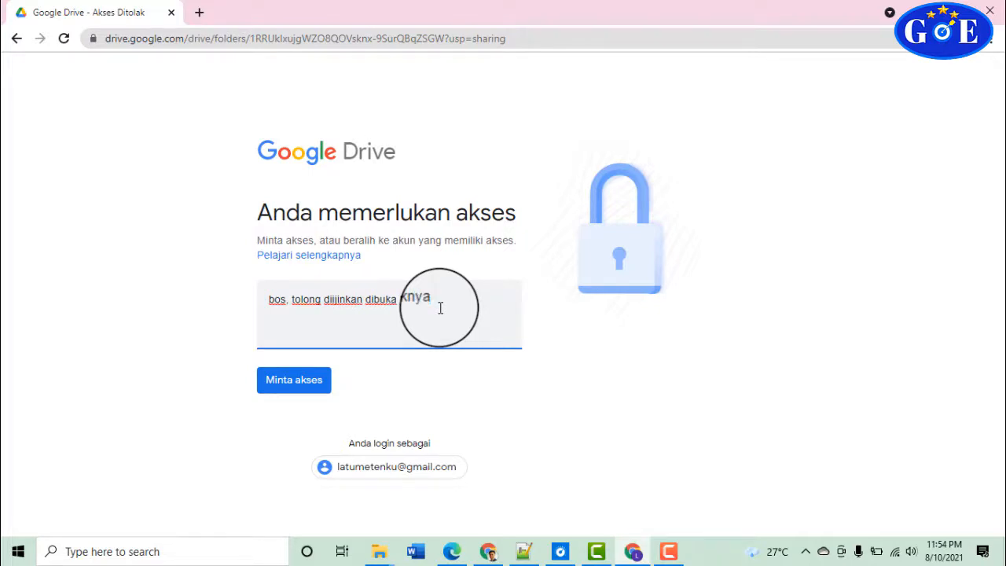
{"action": "left_click", "coordinate": [315, 385]}
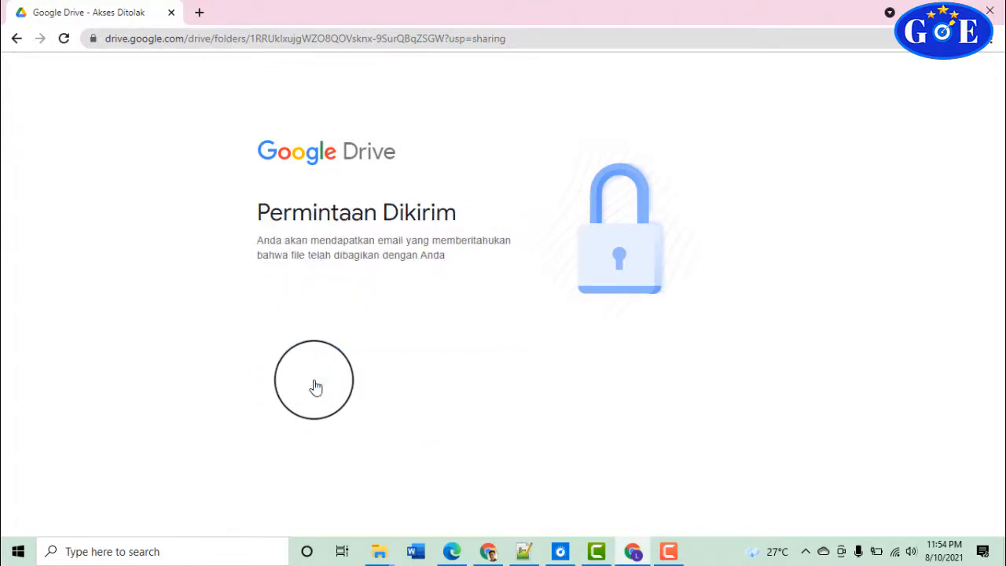
{"action": "left_click", "coordinate": [537, 37]}
{"action": "key", "text": "Return"}
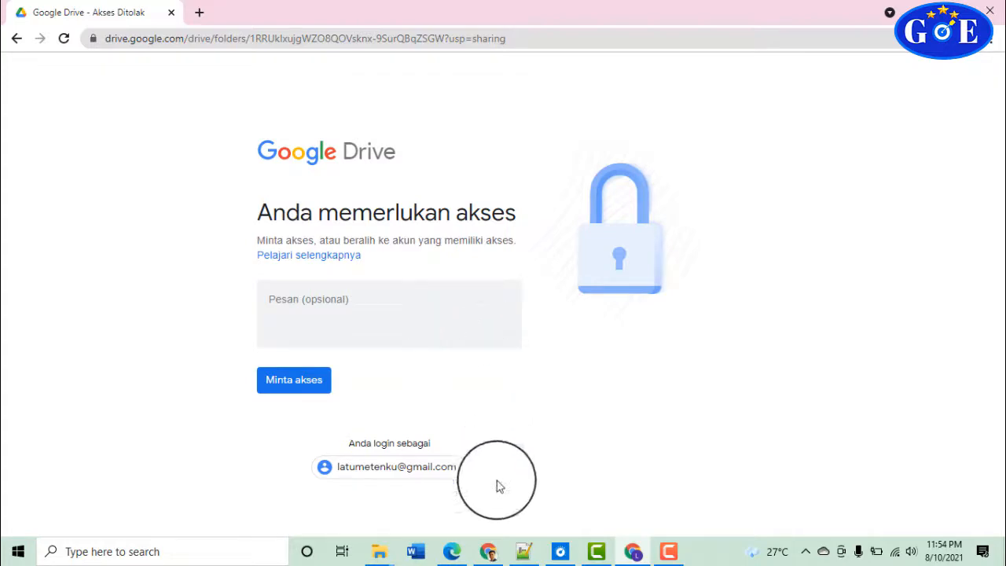
{"action": "left_click", "coordinate": [489, 553]}
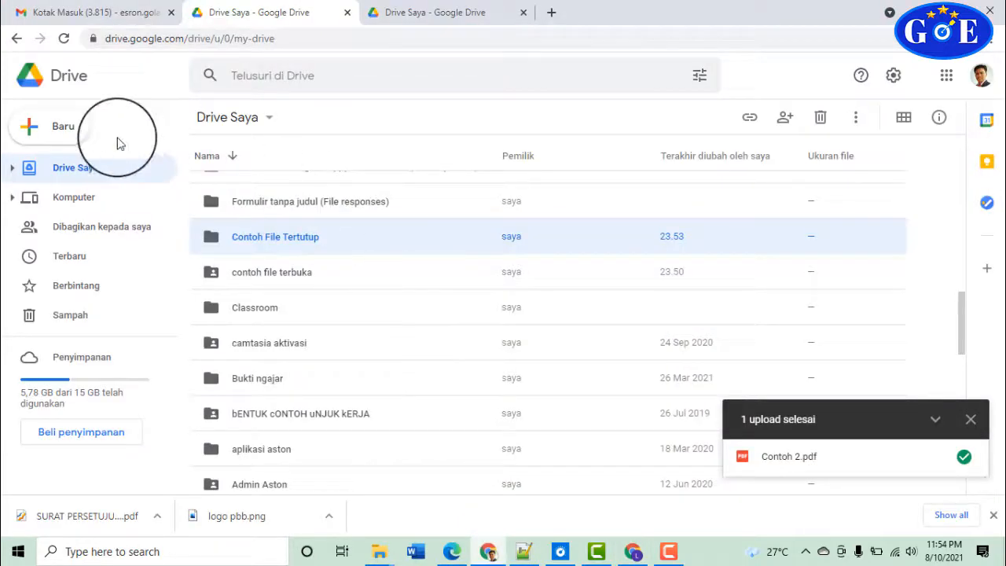
Open the access request e-mail in the refreshed Gmail inbox and choose Pengakses lihat-saja
{"action": "left_click", "coordinate": [132, 13]}
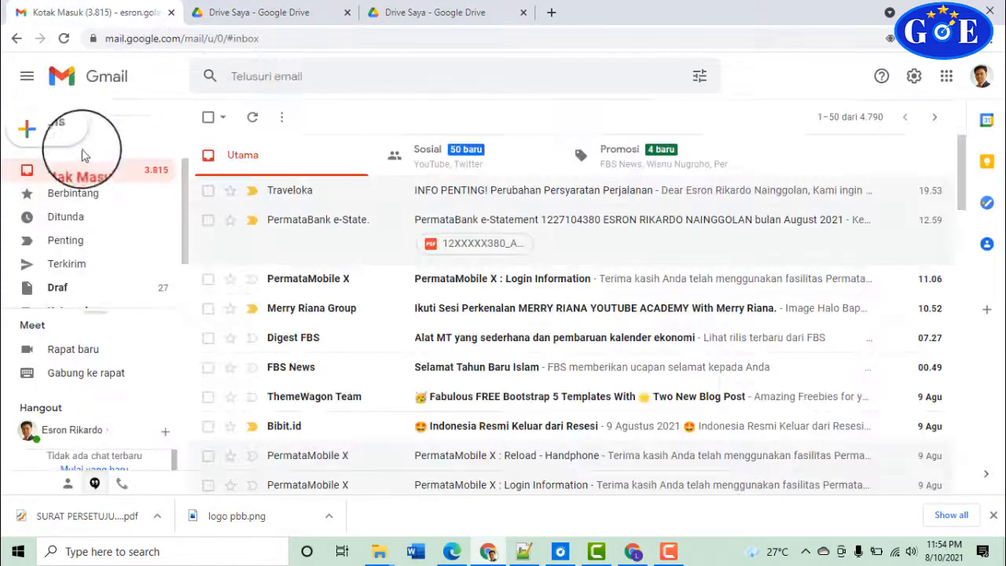
{"action": "left_click", "coordinate": [79, 171]}
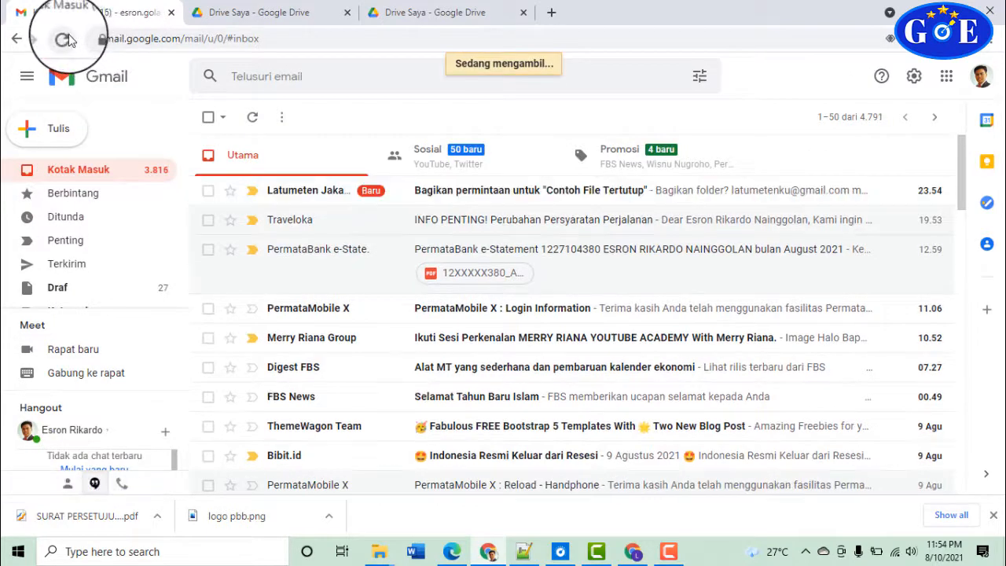
{"action": "left_click", "coordinate": [468, 197]}
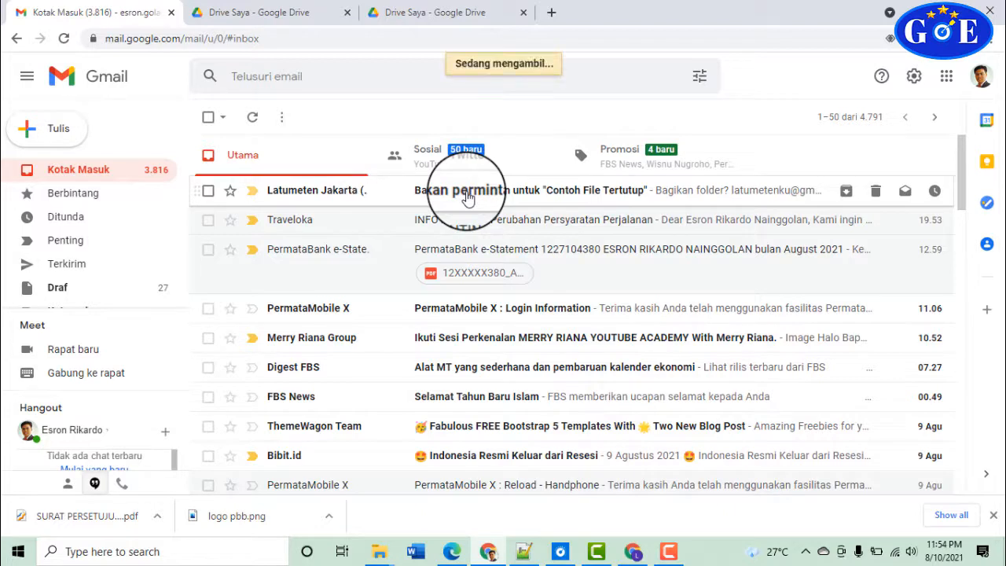
{"action": "scroll", "coordinate": [574, 364], "scroll_direction": "down", "scroll_amount": 1}
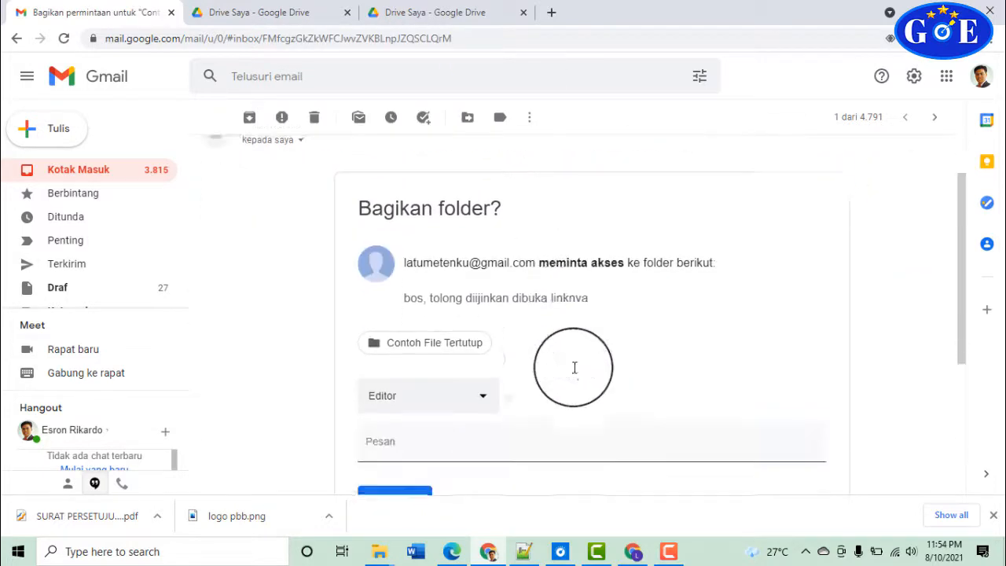
{"action": "left_click_drag", "start_coordinate": [510, 297], "coordinate": [582, 297]}
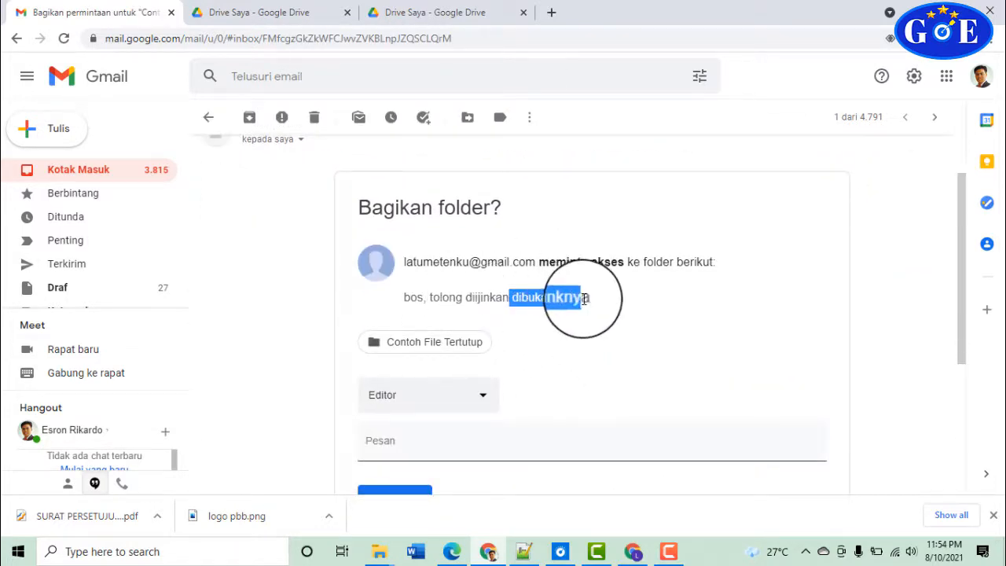
{"action": "scroll", "coordinate": [595, 327], "scroll_direction": "down", "scroll_amount": 1}
{"action": "scroll", "coordinate": [443, 291], "scroll_direction": "down", "scroll_amount": 1}
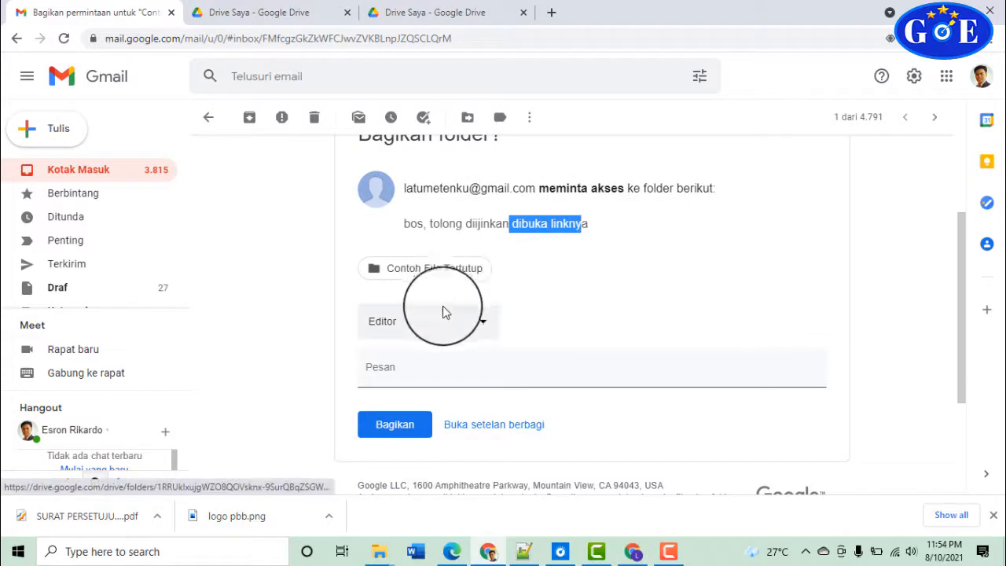
{"action": "left_click", "coordinate": [461, 325]}
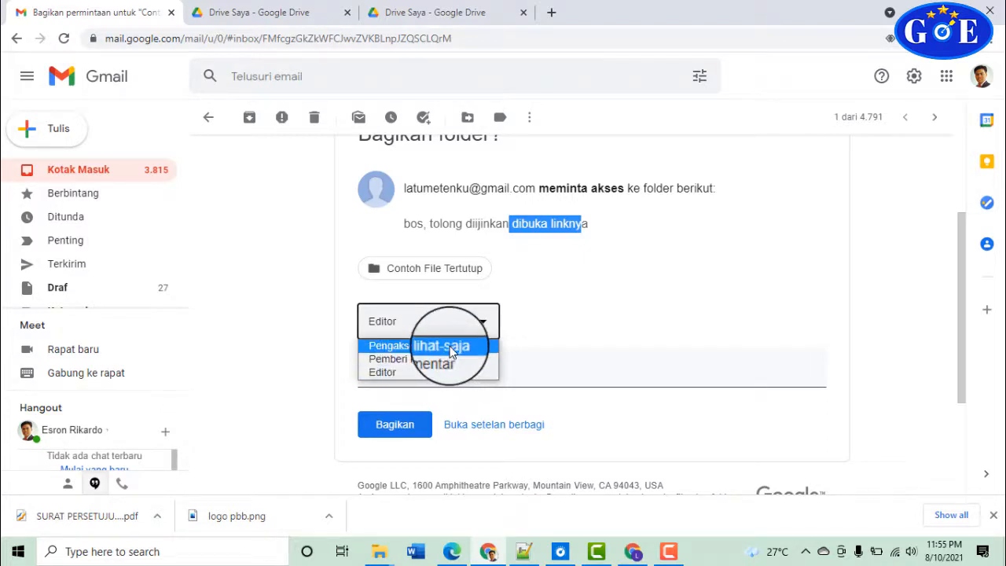
{"action": "left_click", "coordinate": [452, 350]}
Add the note 'ok silahkan di coba lagi dan dikerjakan' and share the folder
{"action": "scroll", "coordinate": [543, 362], "scroll_direction": "down", "scroll_amount": 2}
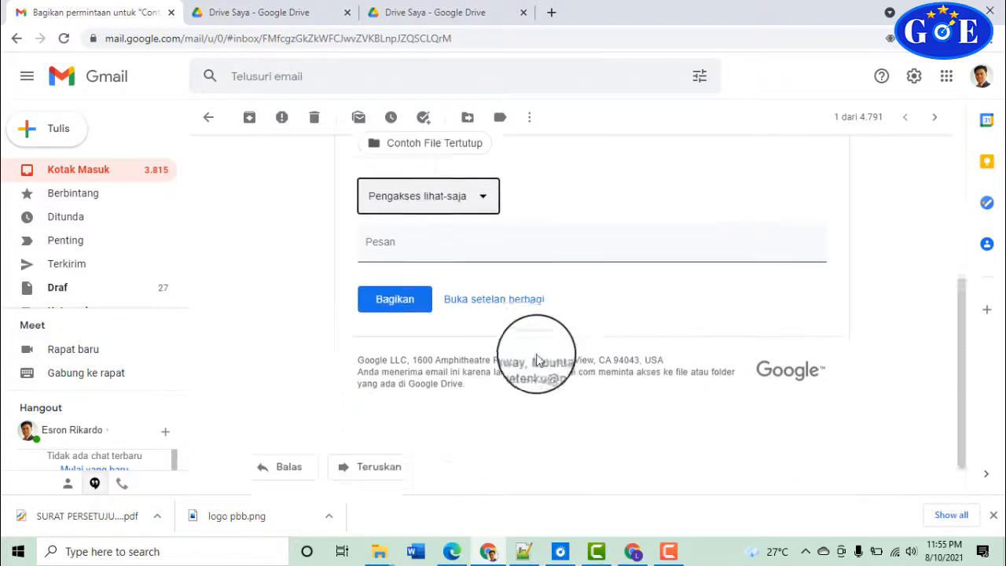
{"action": "left_click", "coordinate": [509, 222]}
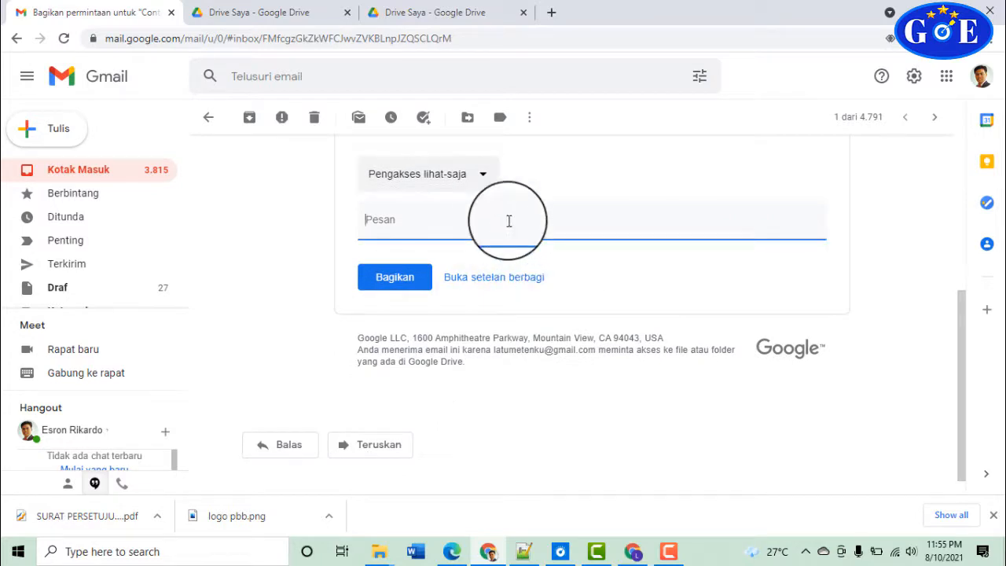
{"action": "type", "text": "ok silahkan di coba l"}
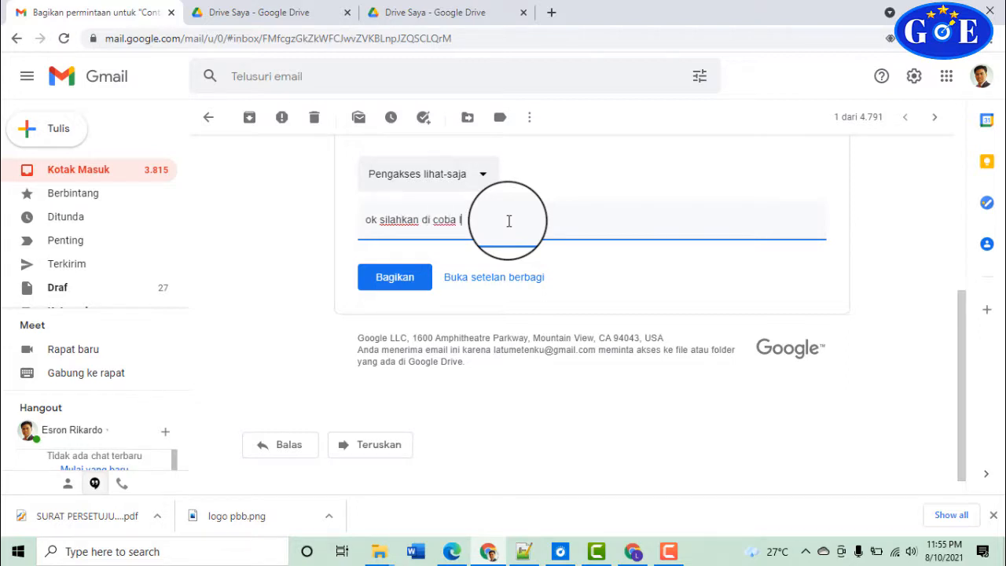
{"action": "type", "text": "agi dan dikerjakan"}
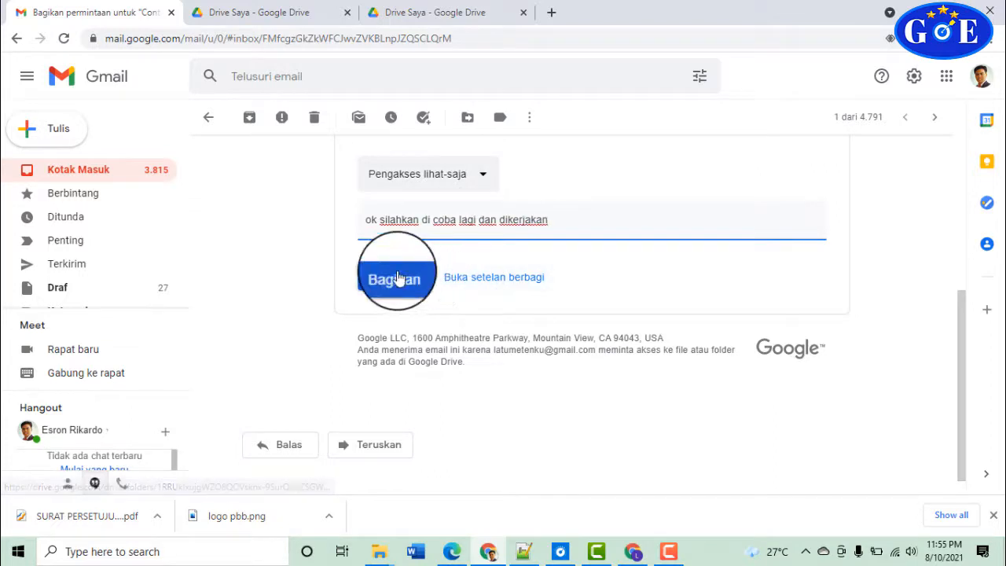
{"action": "left_click", "coordinate": [398, 278]}
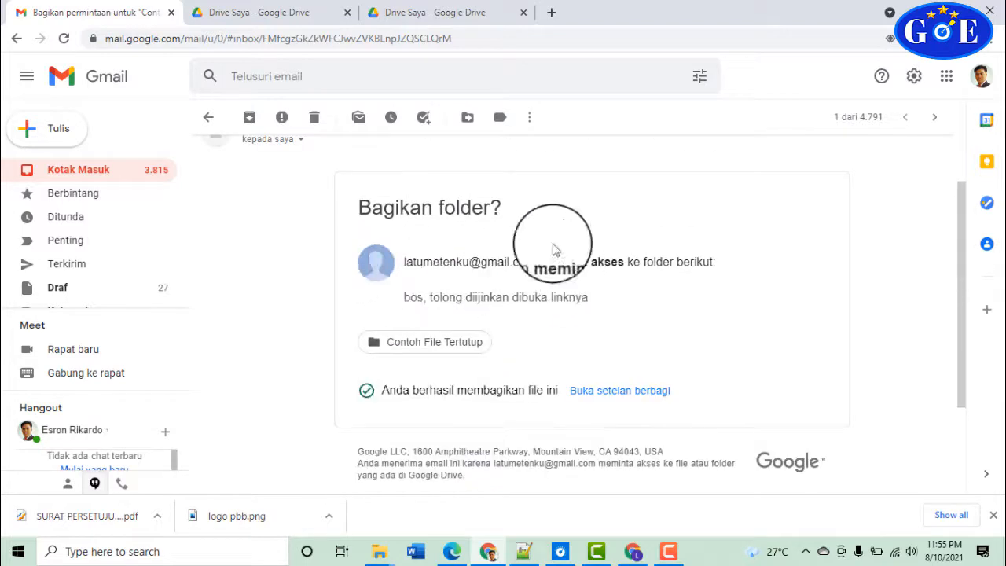
{"action": "scroll", "coordinate": [521, 299], "scroll_direction": "down", "scroll_amount": 3}
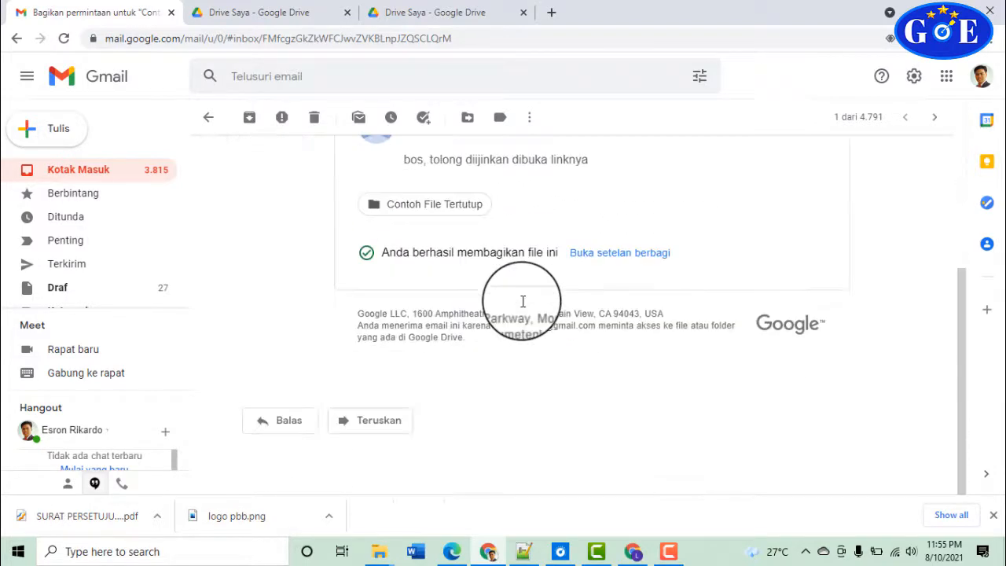
Reload the second account's folder page to reveal Contoh 3.pdf and Contoh 4.pdf, then load gmail.com
{"action": "left_click", "coordinate": [634, 550]}
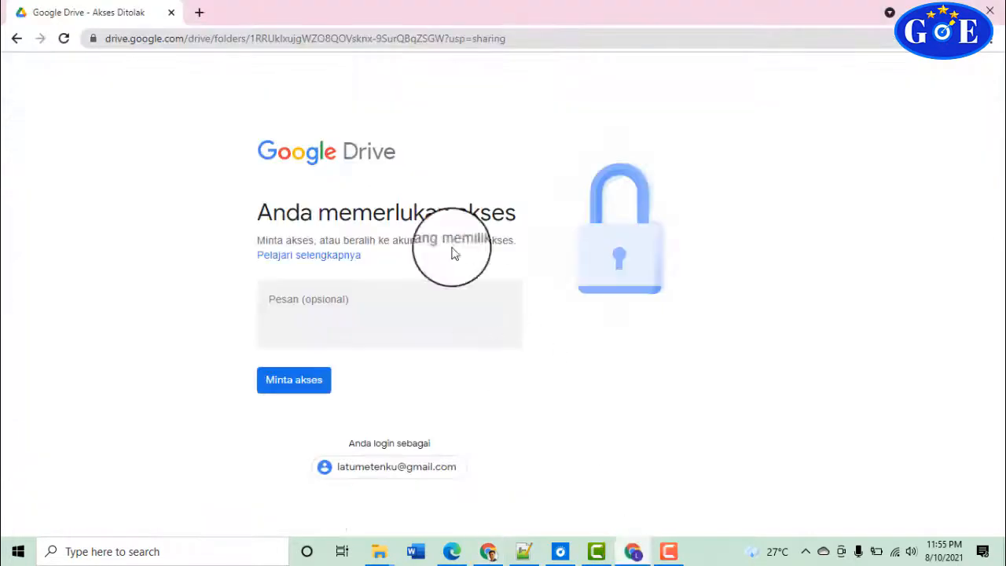
{"action": "left_click", "coordinate": [64, 38]}
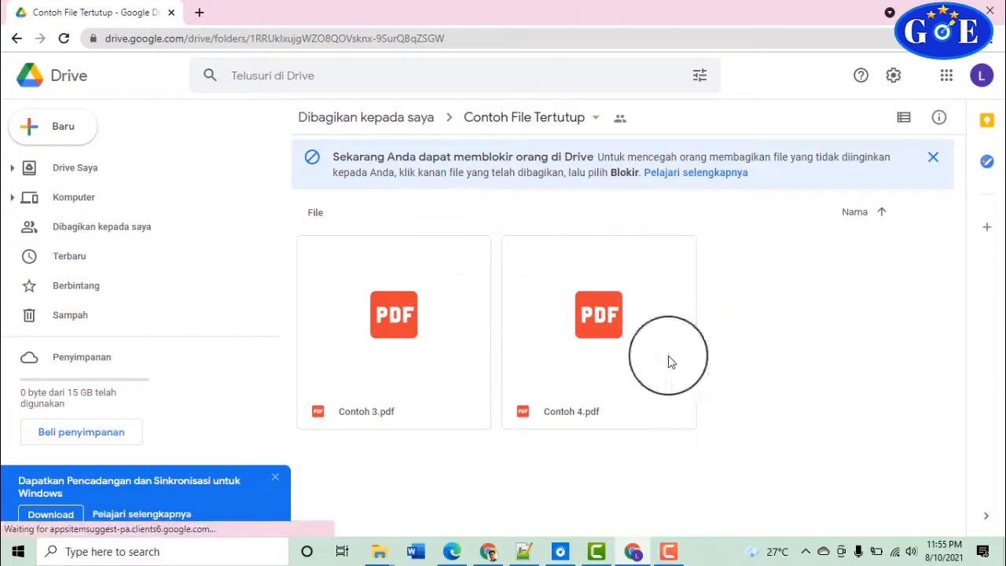
{"action": "left_click", "coordinate": [359, 36]}
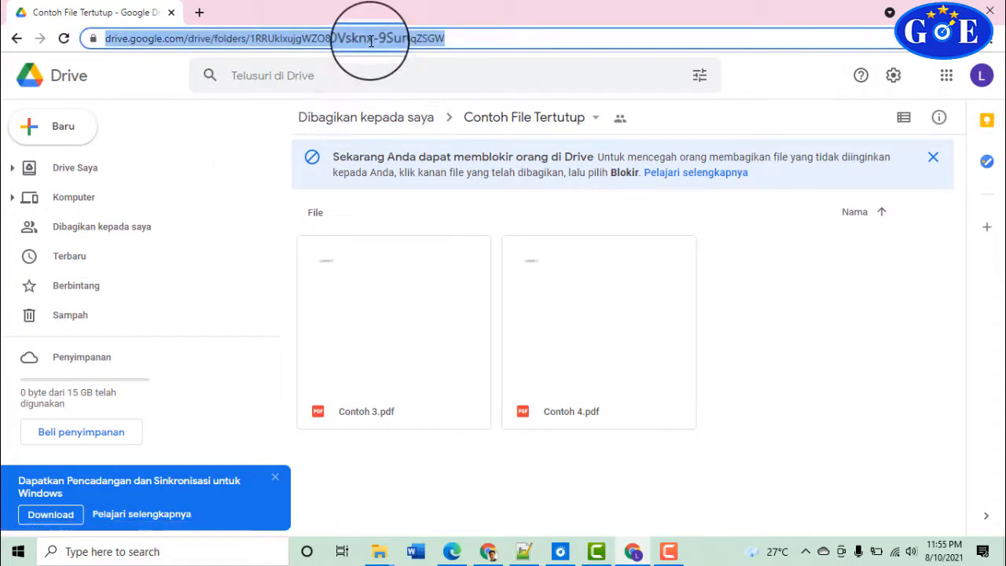
{"action": "type", "text": "gm"}
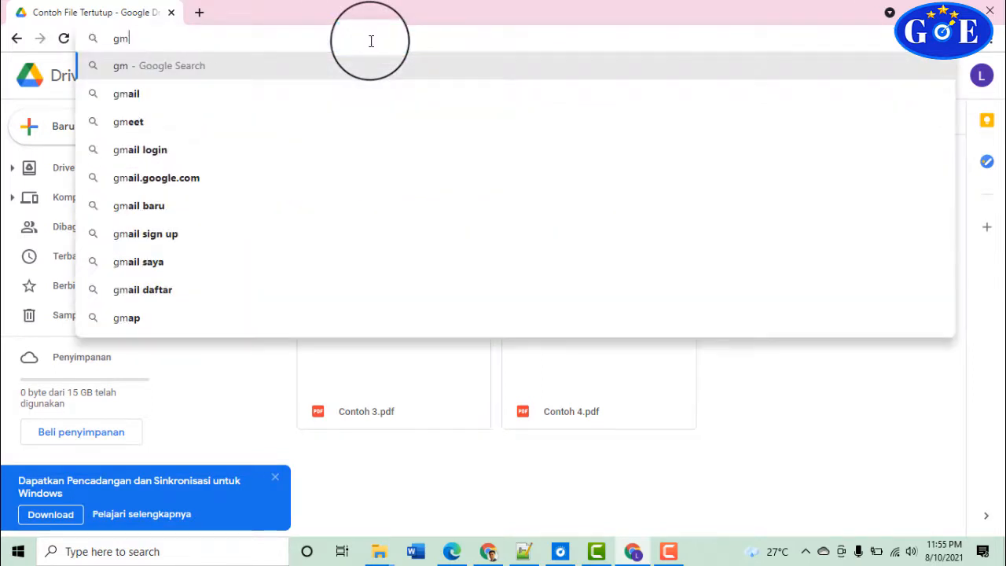
{"action": "type", "text": "ail.co"}
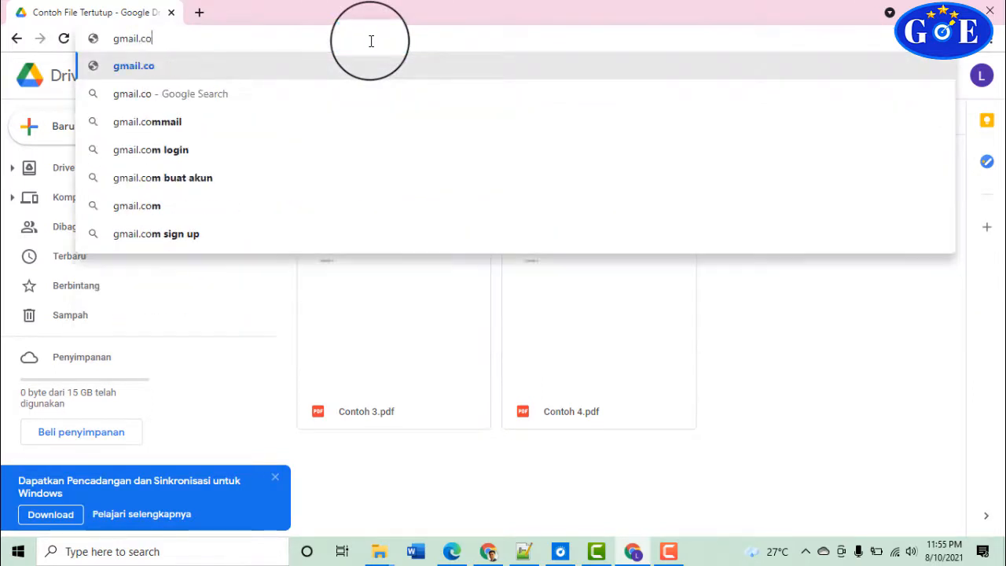
{"action": "type", "text": "m"}
{"action": "key", "text": "Return"}
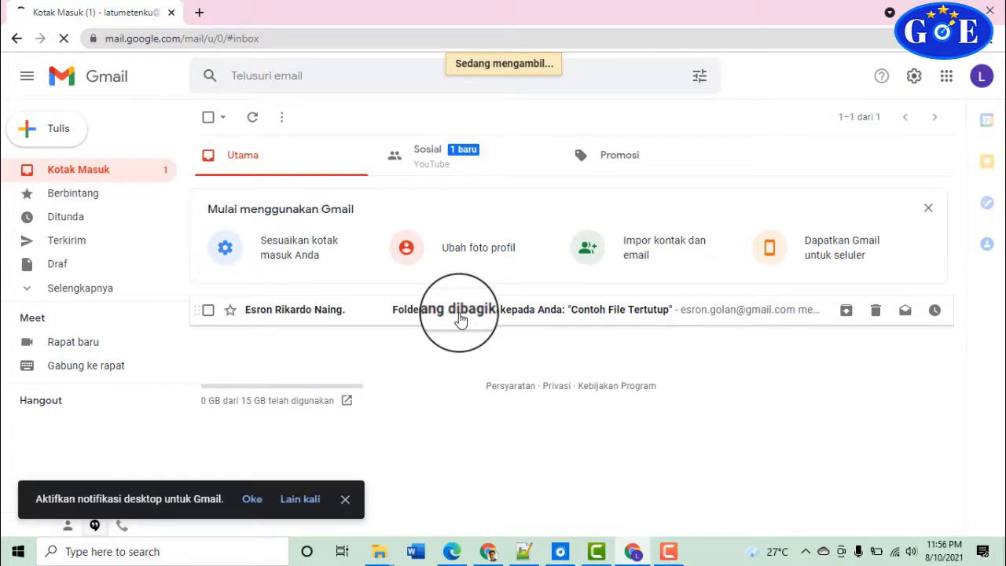
Open the 'Folder yang dibagikan kepada Anda' e-mail and dismiss the Google Meet popup
{"action": "left_click", "coordinate": [462, 320]}
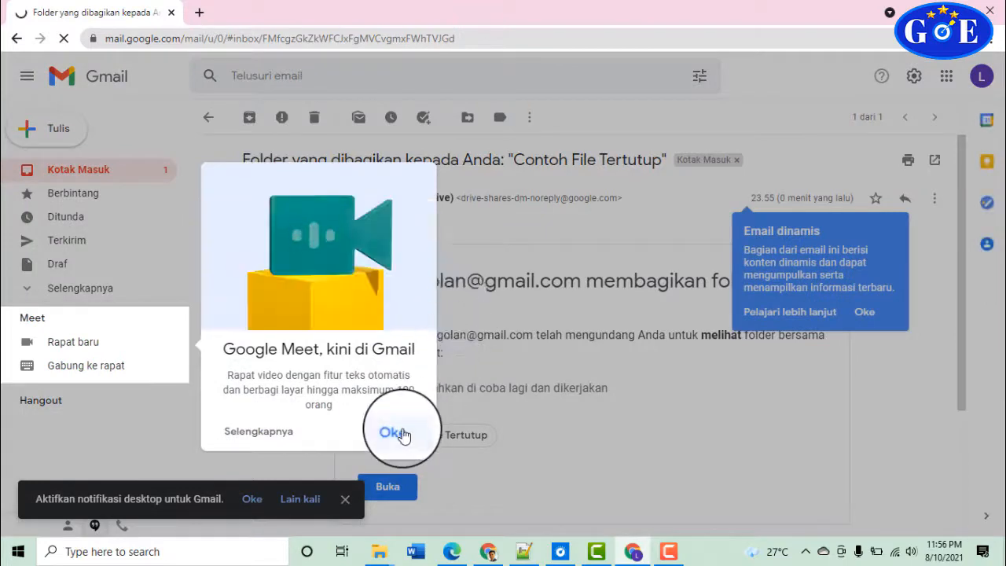
{"action": "left_click", "coordinate": [393, 433]}
{"action": "scroll", "coordinate": [579, 373], "scroll_direction": "down", "scroll_amount": 3}
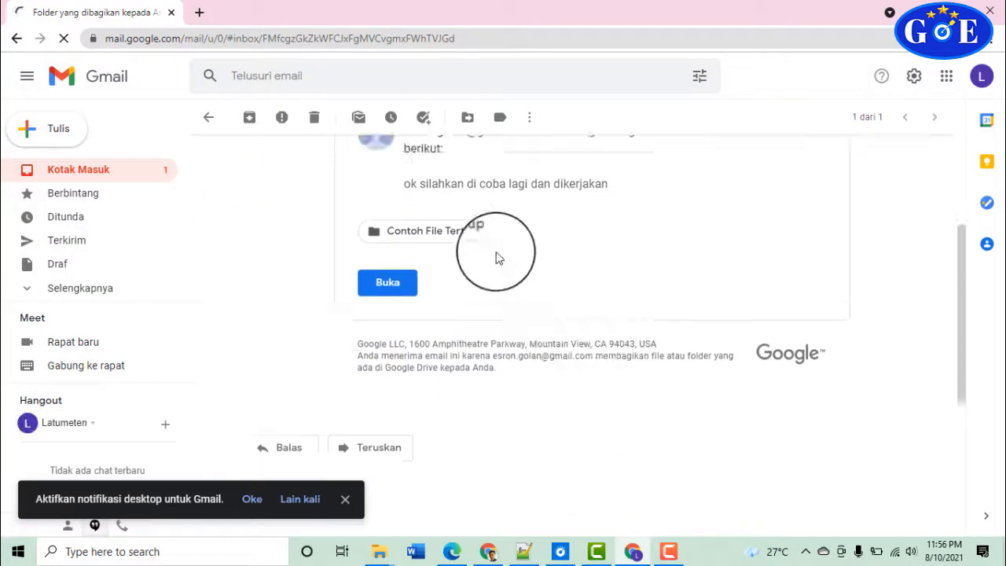
{"action": "scroll", "coordinate": [495, 258], "scroll_direction": "up", "scroll_amount": 2}
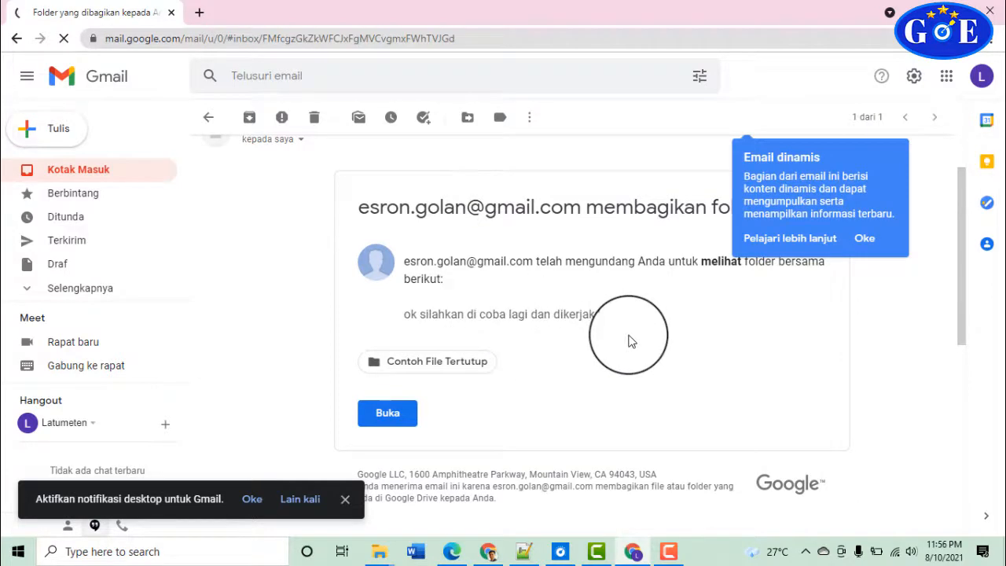
{"action": "scroll", "coordinate": [629, 341], "scroll_direction": "down", "scroll_amount": 1}
{"action": "scroll", "coordinate": [629, 341], "scroll_direction": "up", "scroll_amount": 1}
Open the shared folder from the e-mail's Buka button and preview Contoh 3.pdf
{"action": "left_click", "coordinate": [403, 419]}
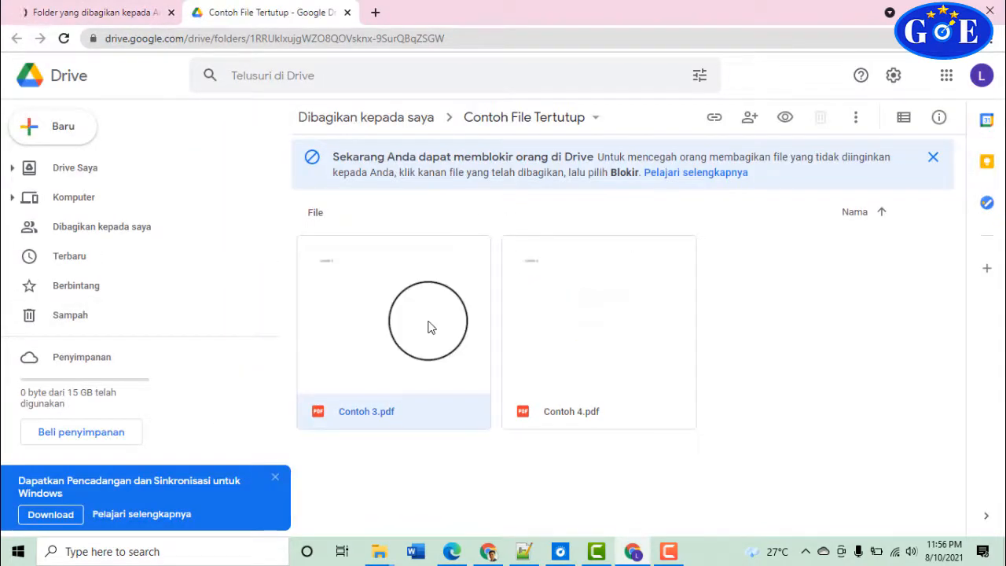
{"action": "double_click", "coordinate": [428, 326]}
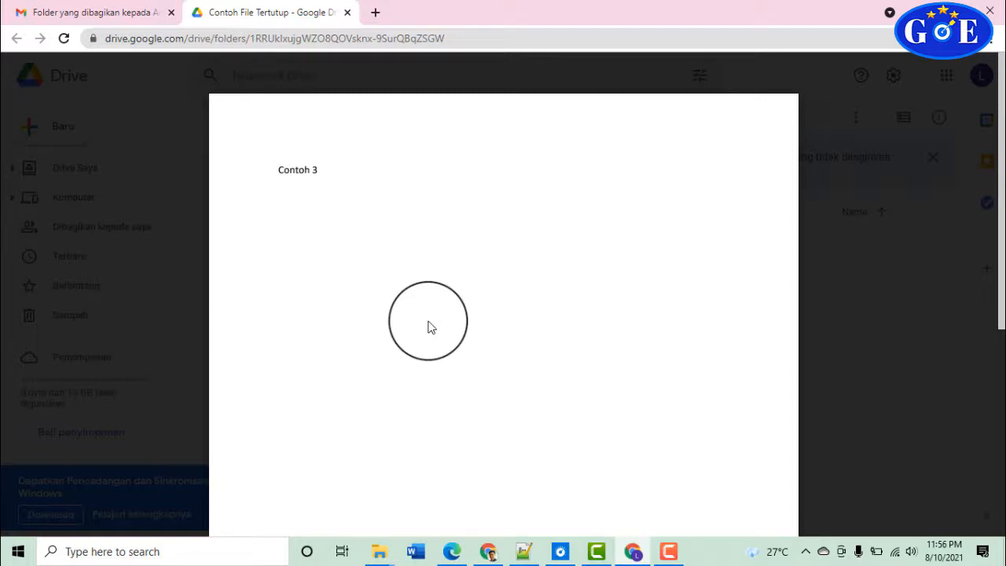
{"action": "left_click", "coordinate": [467, 39]}
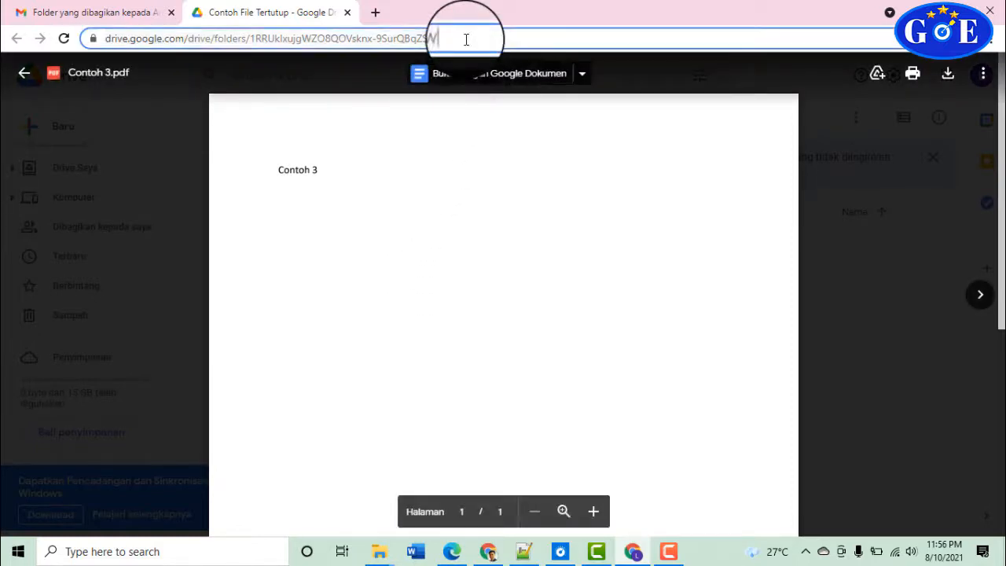